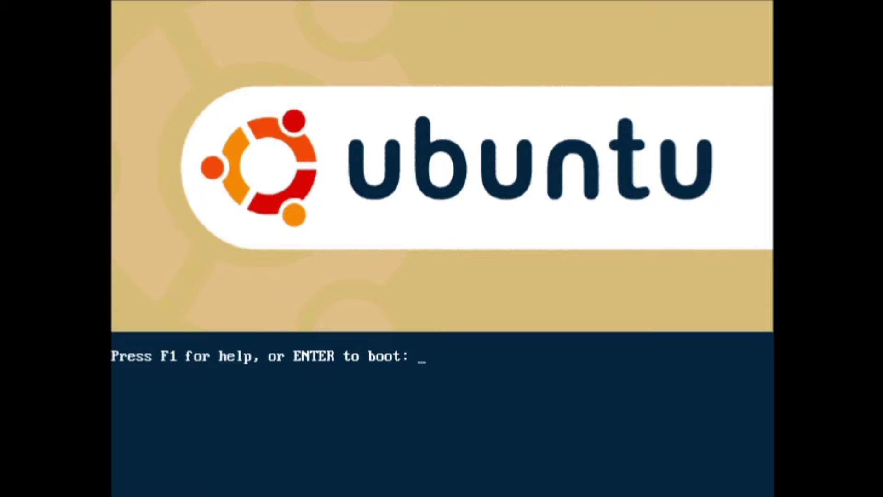
- Boot the installer with English, United States as location and the American English keymap, keeping ubuntu as the hostname
key(Return)
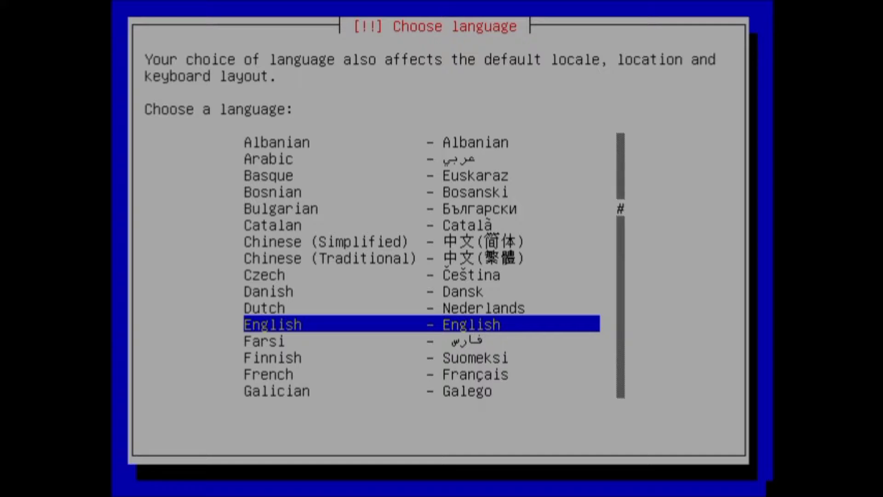
key(Return)
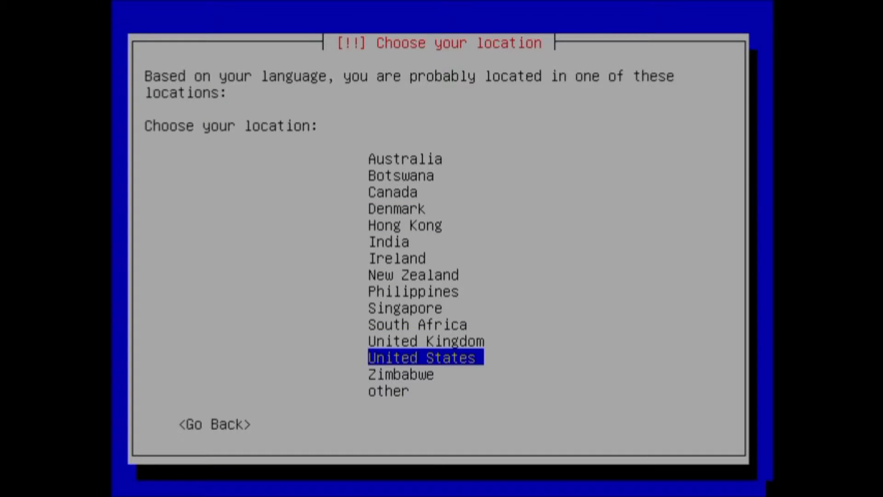
key(Return)
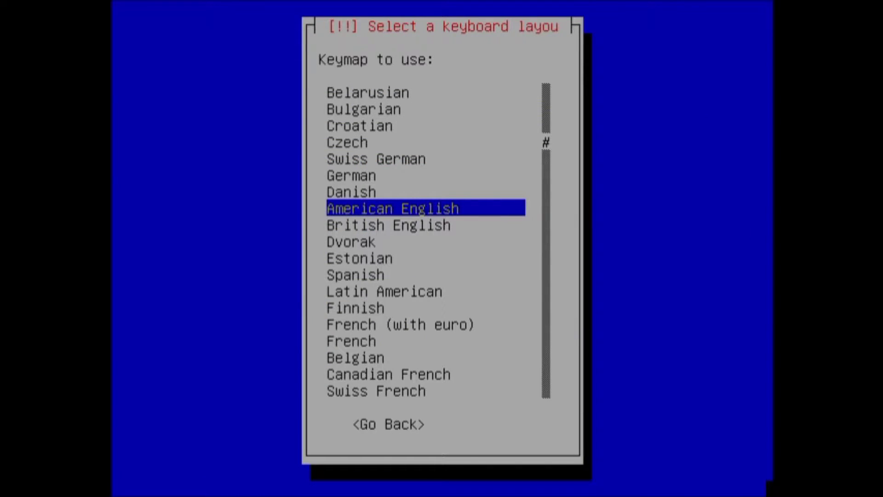
key(Return)
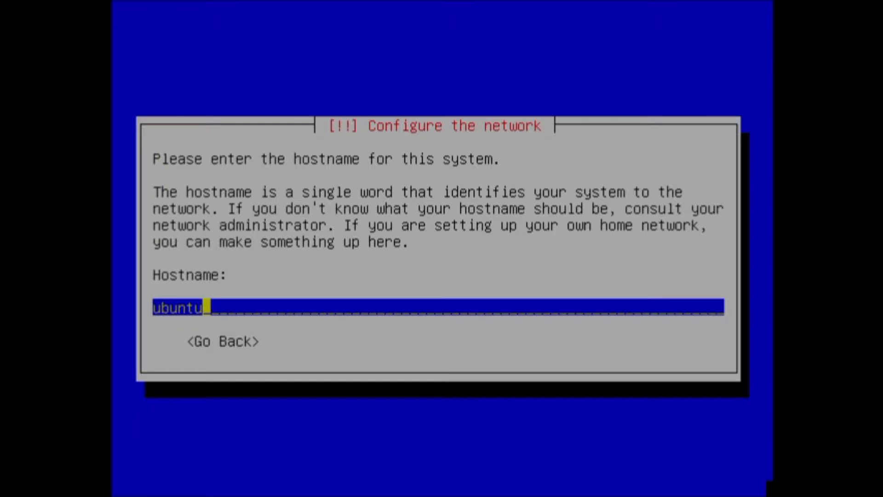
key(Return)
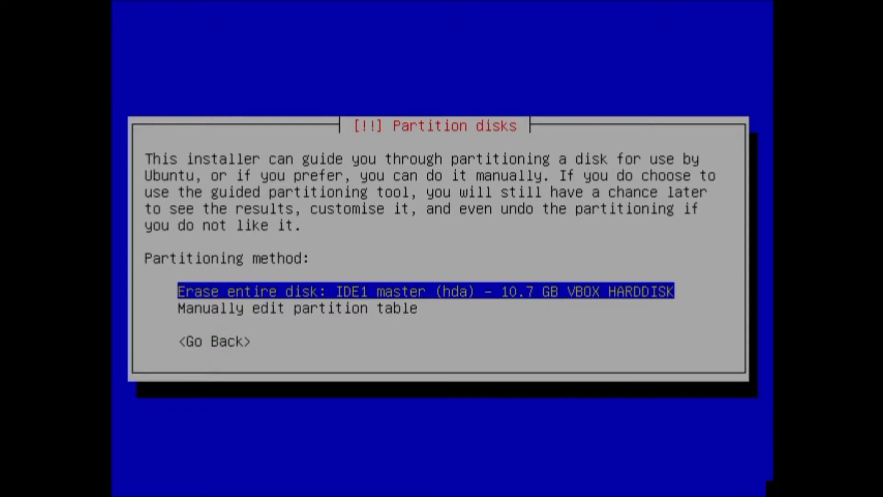
- Erase the entire IDE1 master (hda) disk, write the partition changes, and continue to the reboot ending the first installation stage
key(Return)
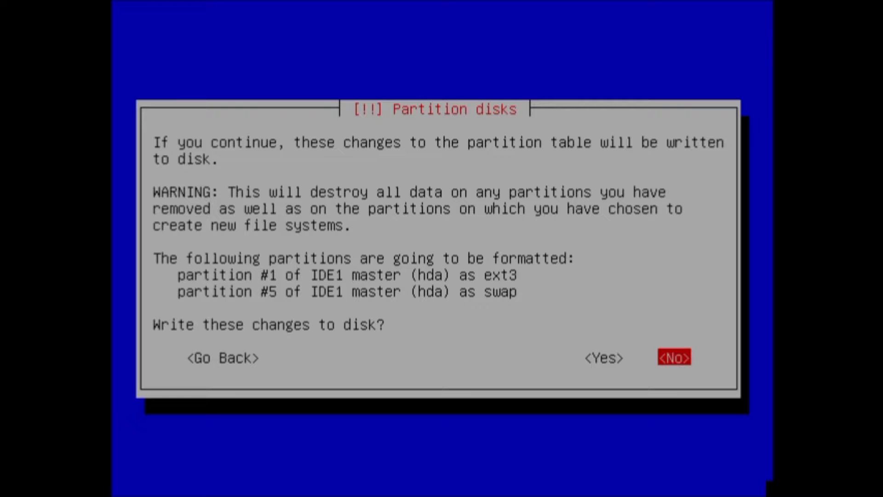
key(Left)
key(Return)
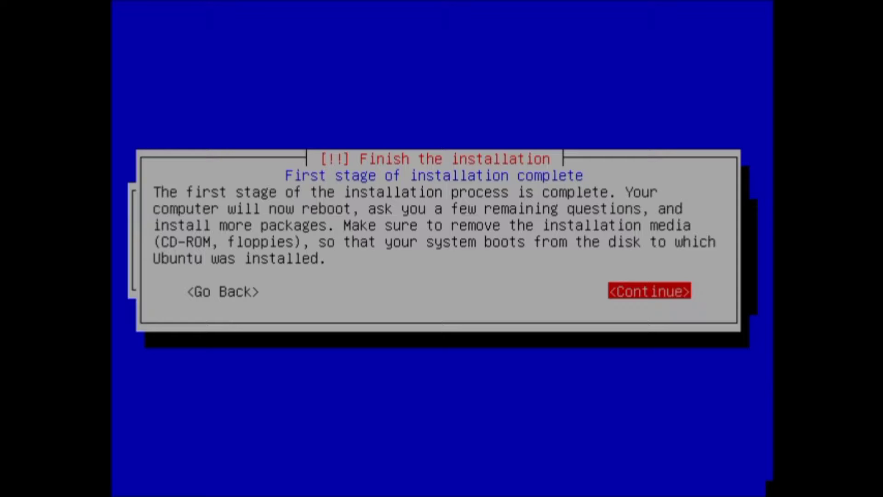
key(Return)
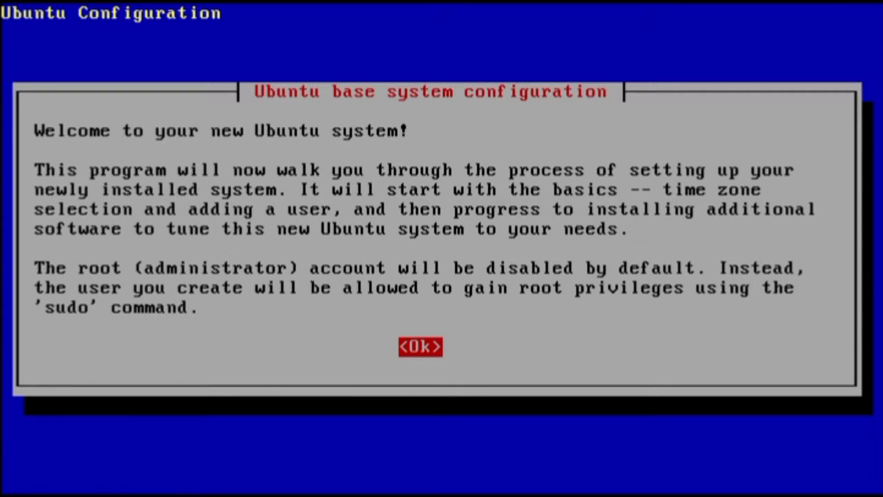
- Set the time zone to Eastern and create the user account with the person's full name and the suggested username
key(Return)
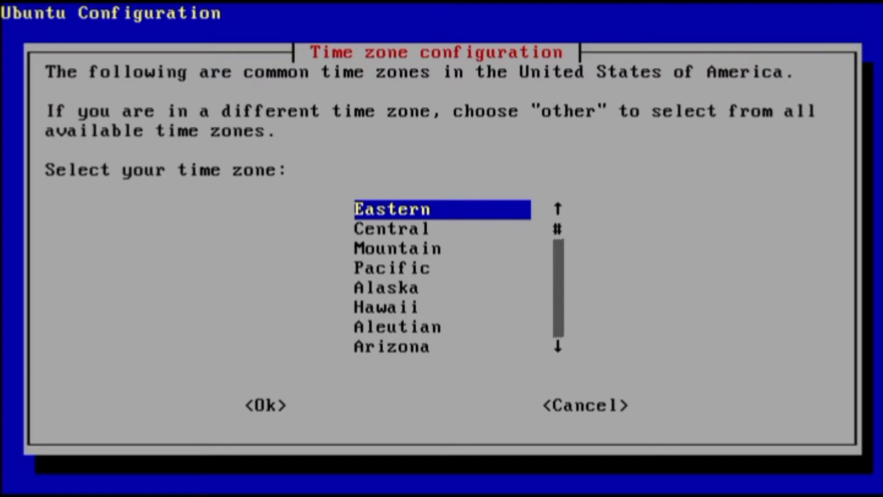
key(Return)
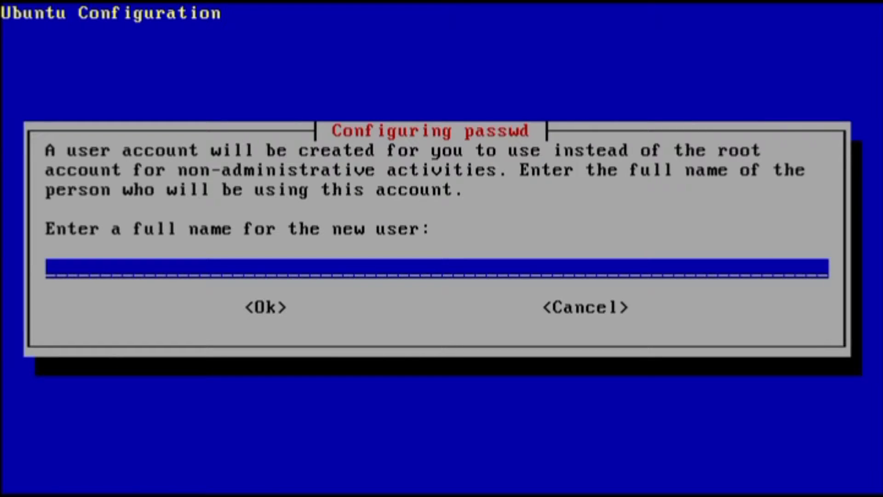
text(simon)
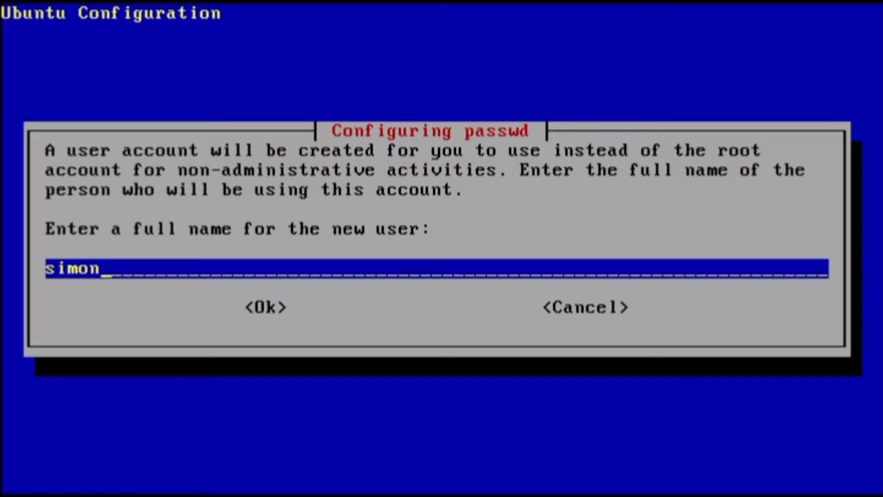
key(Return)
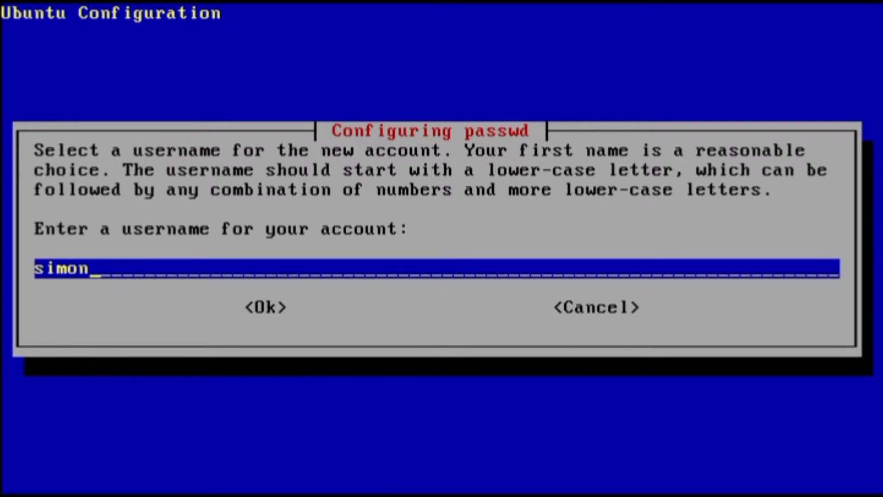
key(Return)
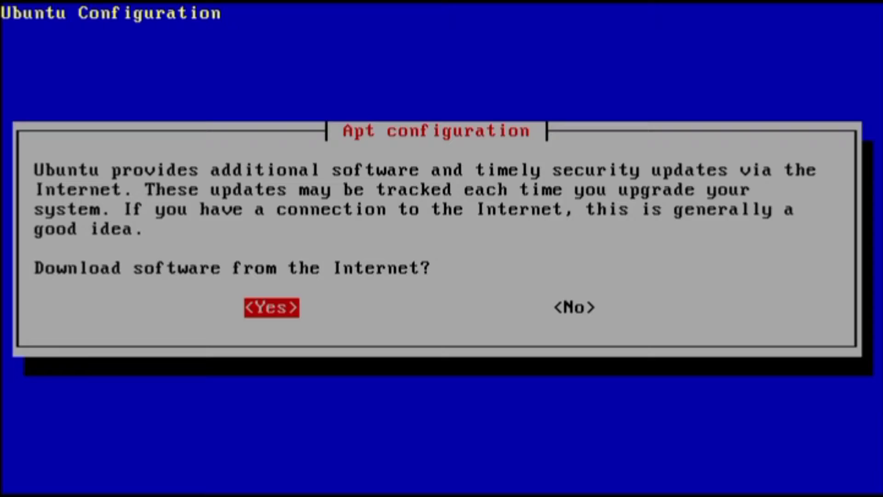
- Allow software downloads from the Internet, and complete the system setup with all X server video modes from 1920x1440 to 1152x768 enabled
key(Return)
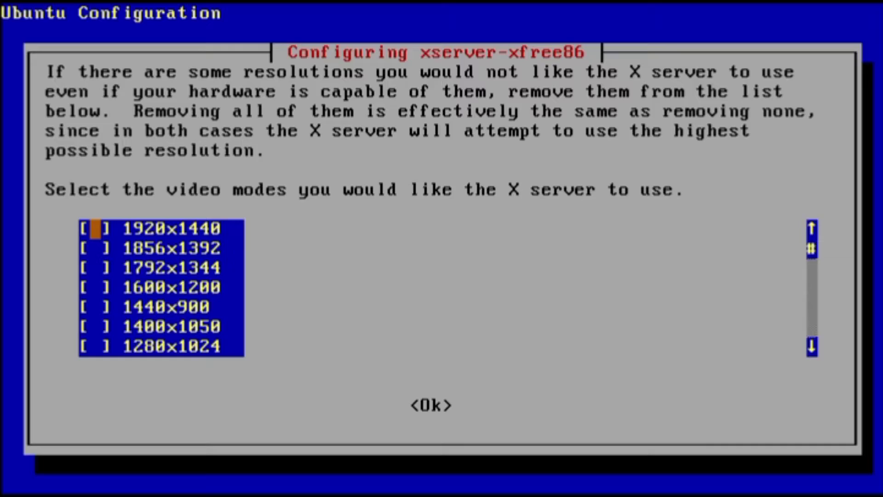
key(space)
key(Down)
key(space)
key(Down)
key(space)
key(Down)
key(space)
key(Down)
key(space)
key(Down)
key(space)
key(Down)
key(space)
key(Down)
key(space)
key(Down)
key(space)
key(Down)
key(space)
key(Down)
key(space)
key(Down)
key(space)
key(Down)
key(space)
key(Down)
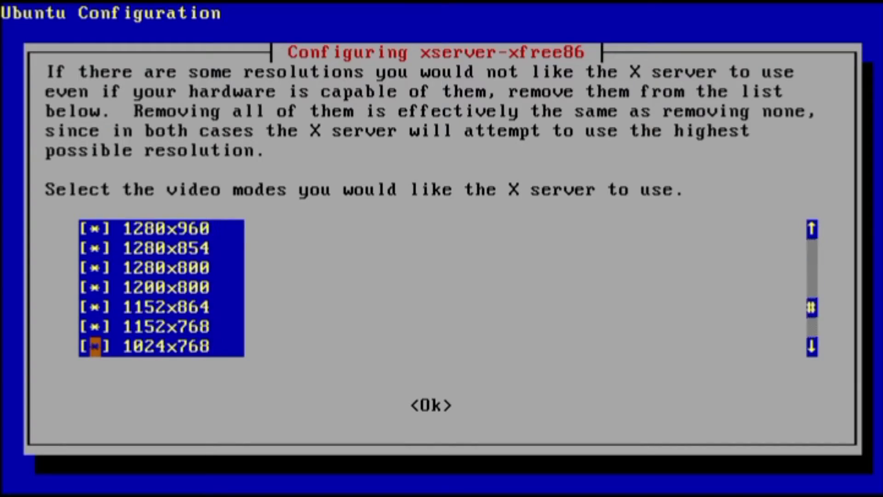
key(Return)
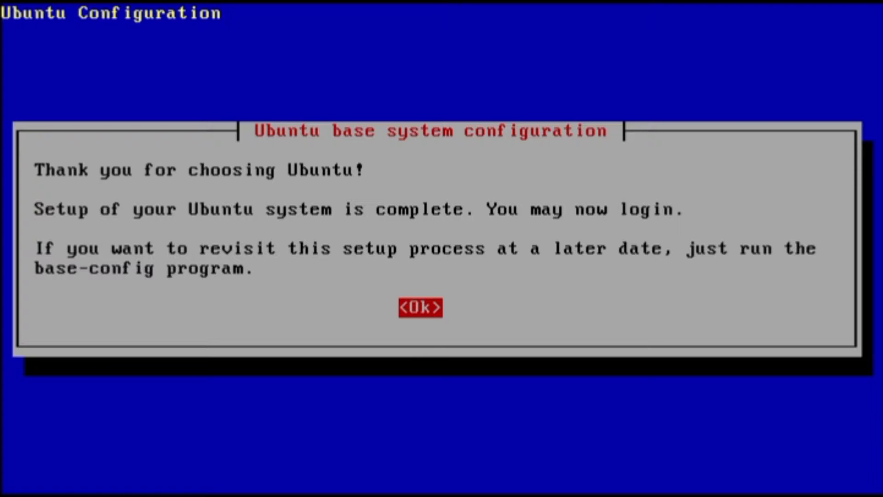
key(Return)
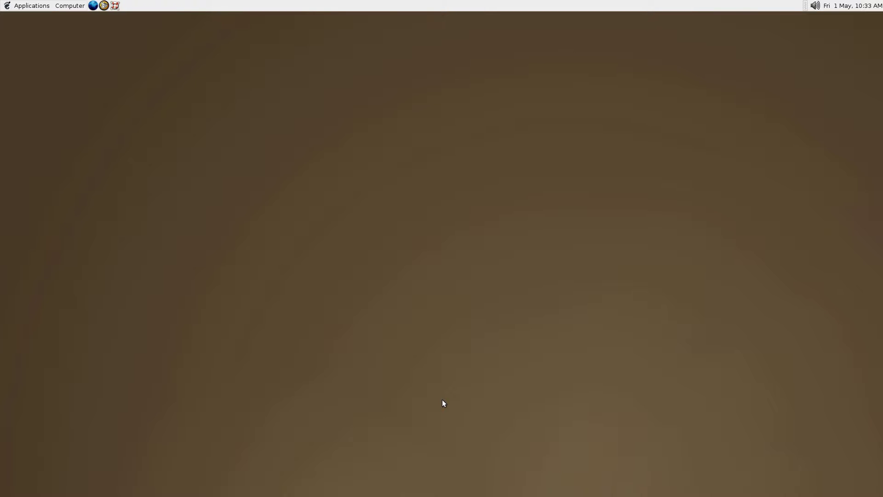
- Change the screen resolution to 1280x1024 and keep it
click(73, 6)
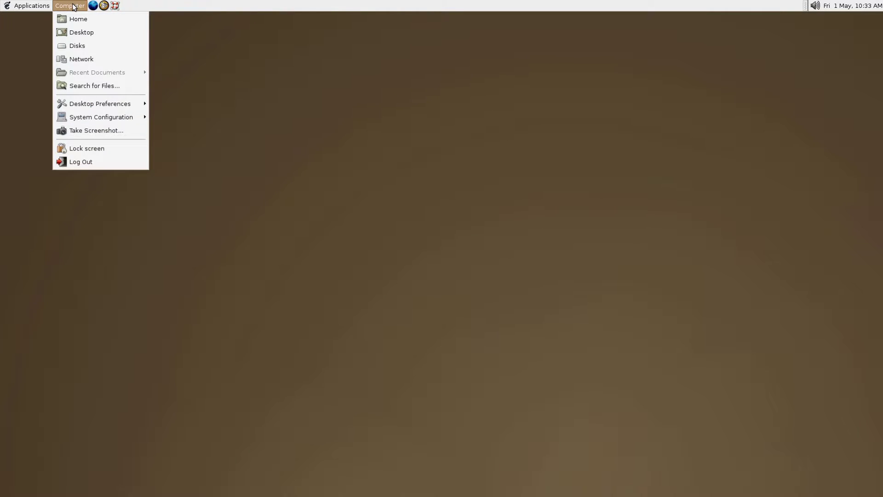
mouse_move(101, 117)
click(213, 170)
click(511, 303)
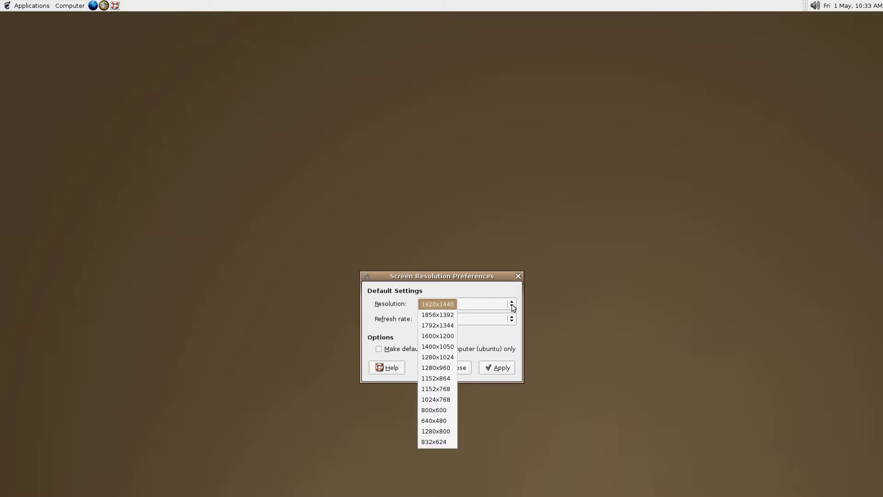
click(441, 357)
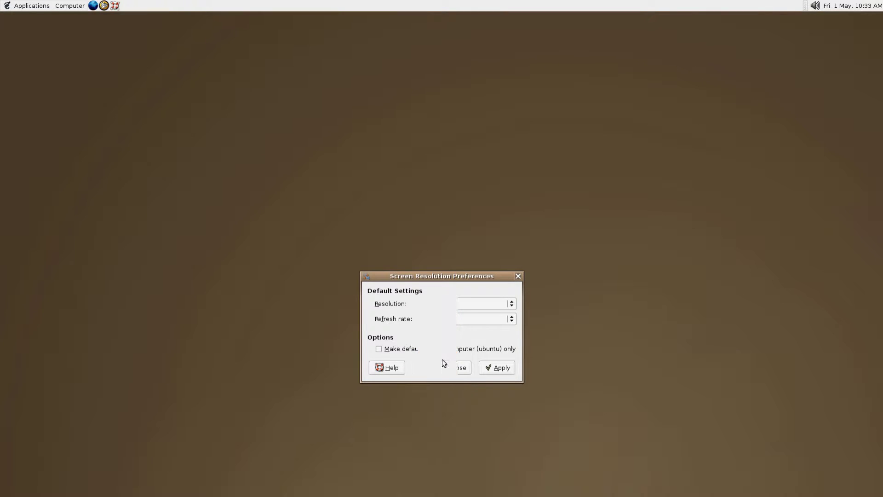
click(497, 368)
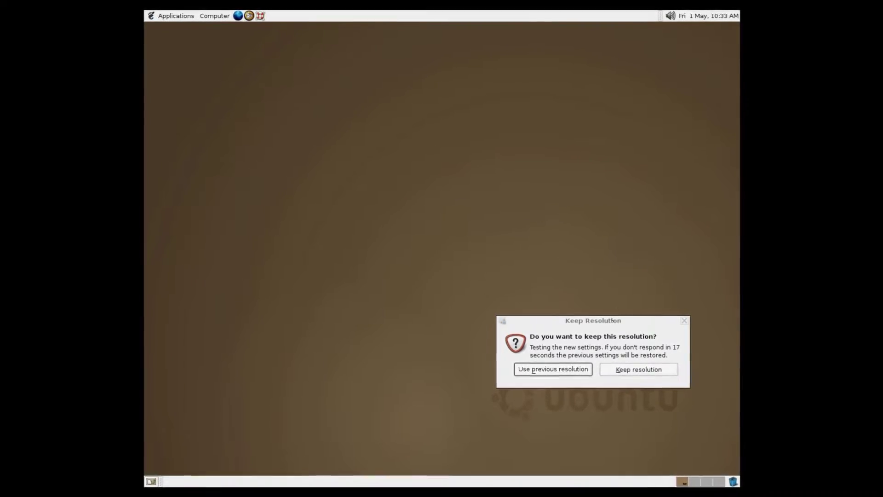
click(632, 375)
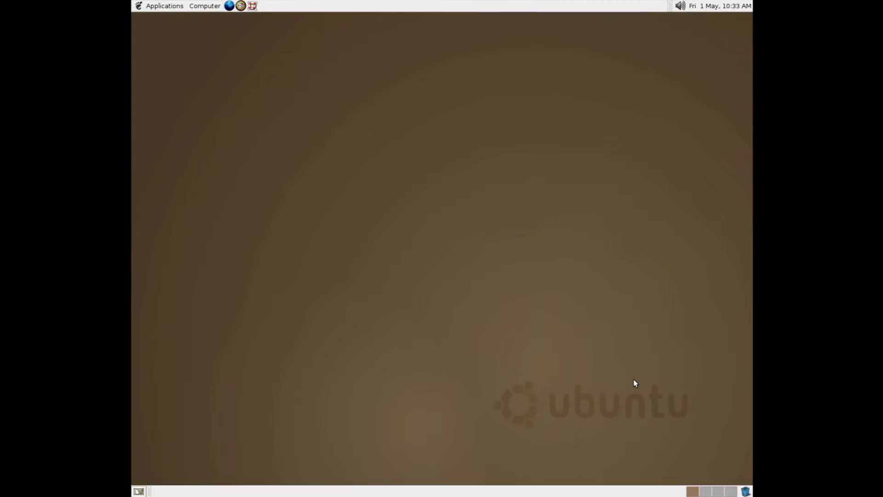
- Go through the PalmOS device setup up to the initial sync, marking the pilot as never synced before, and exit the wizard
click(207, 11)
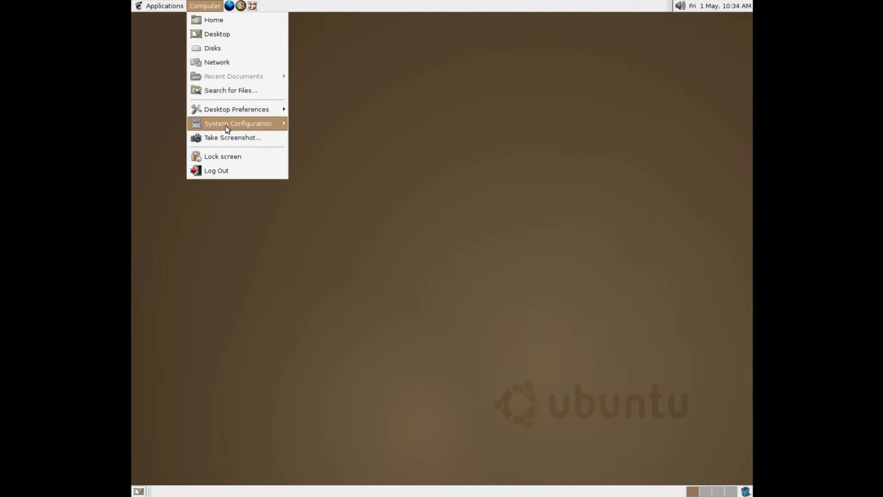
mouse_move(226, 113)
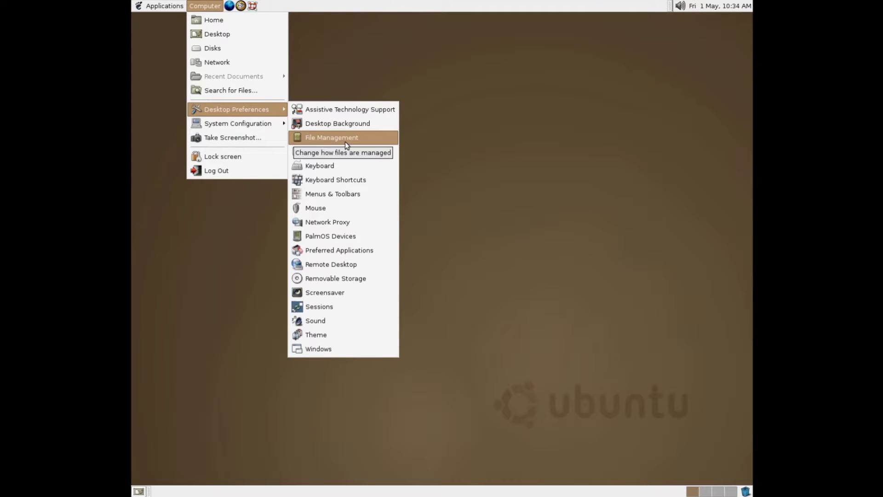
click(340, 239)
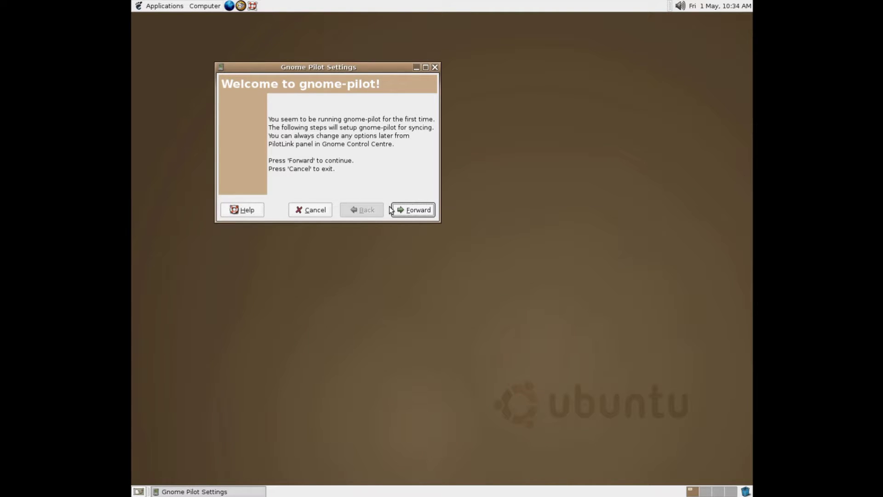
click(403, 212)
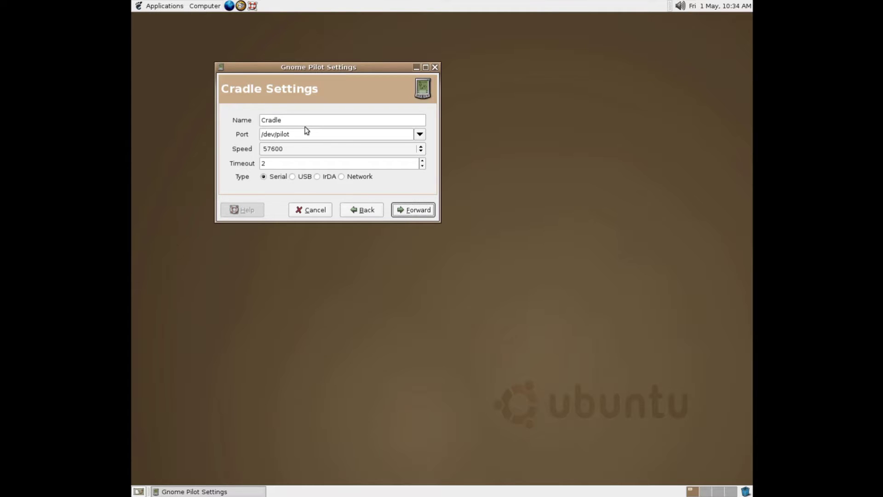
click(422, 214)
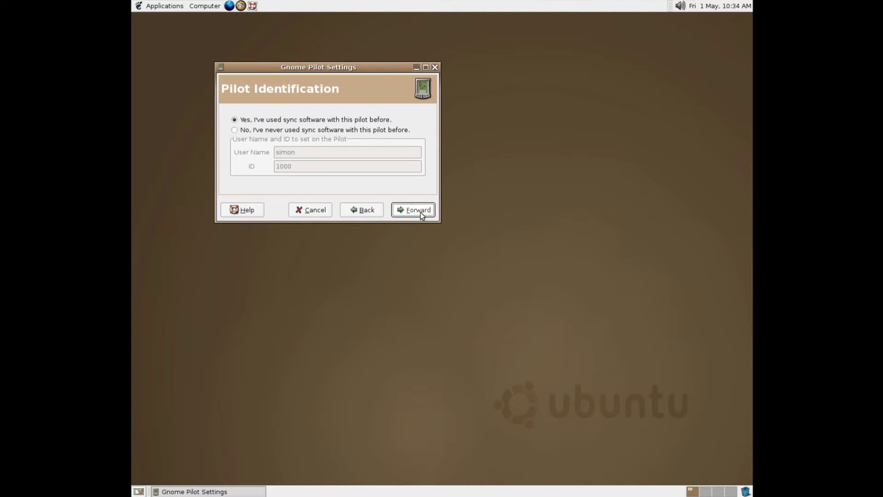
click(404, 131)
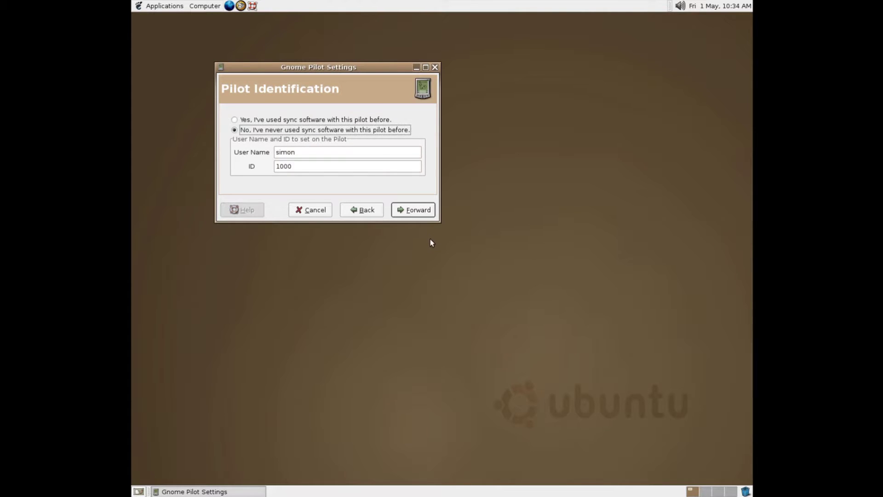
click(426, 215)
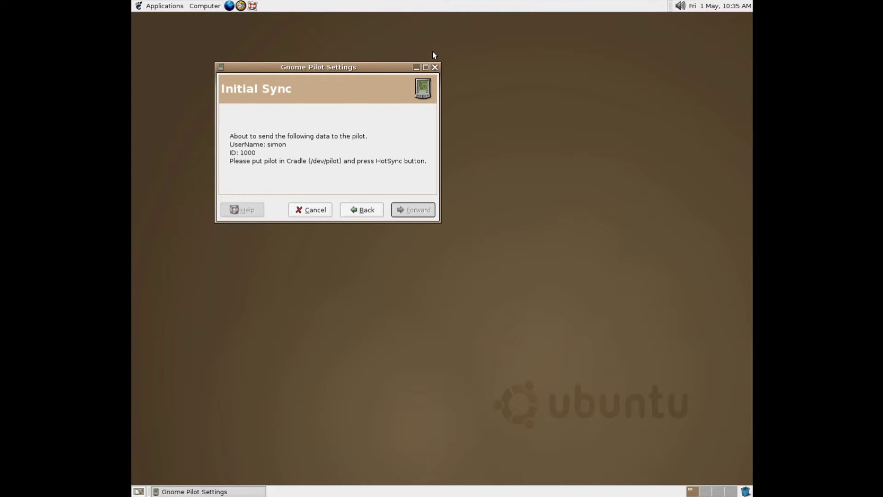
click(435, 67)
click(398, 175)
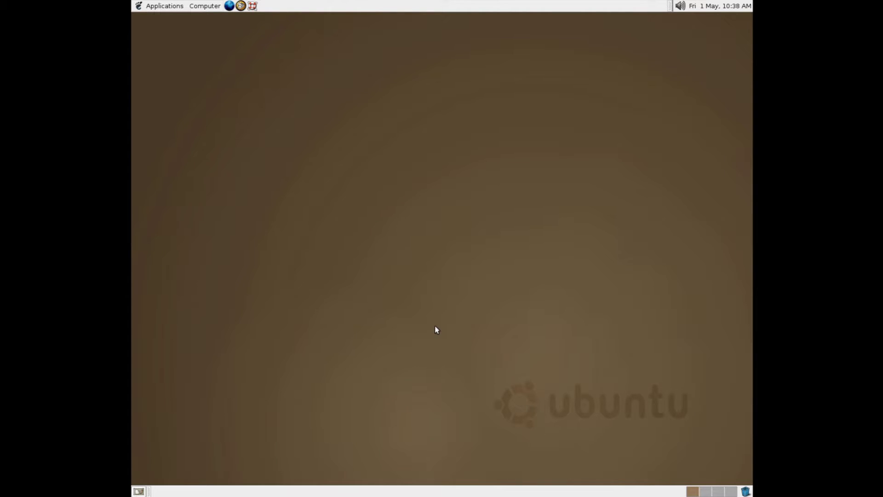
- Open the screensaver preferences, enlarge the window, and select Antinspect for preview
click(205, 6)
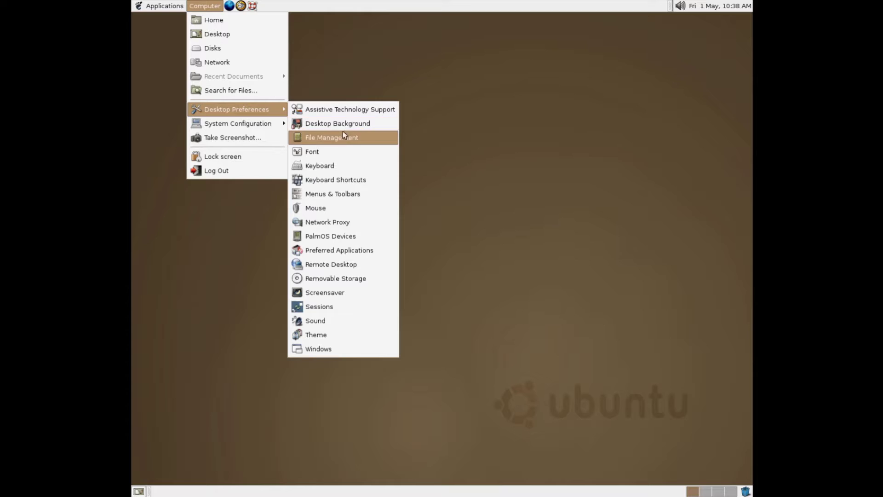
click(325, 290)
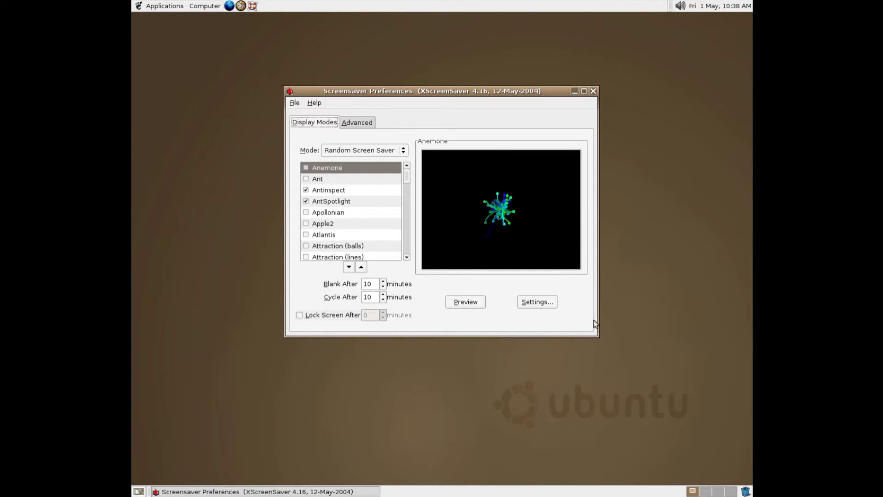
drag(594, 332, 685, 445)
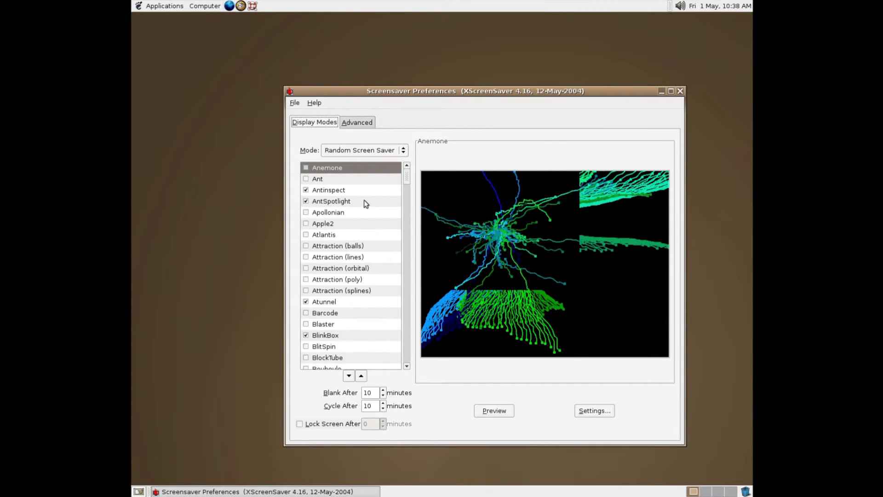
click(352, 192)
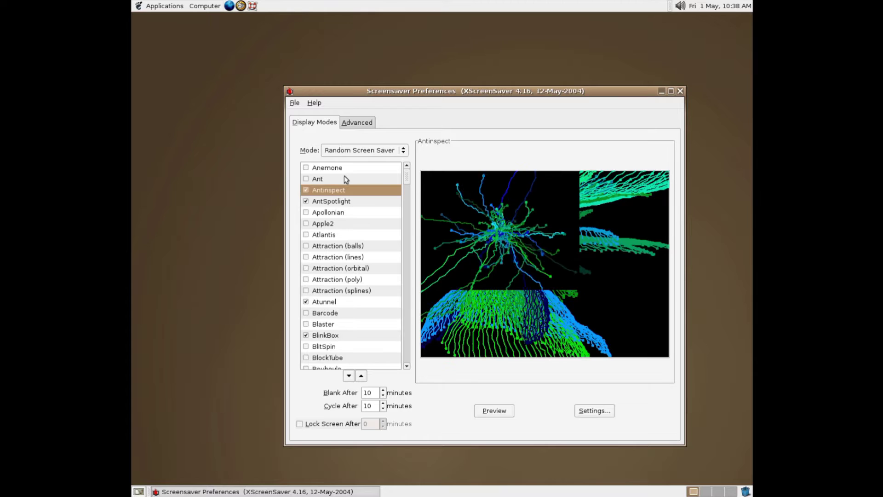
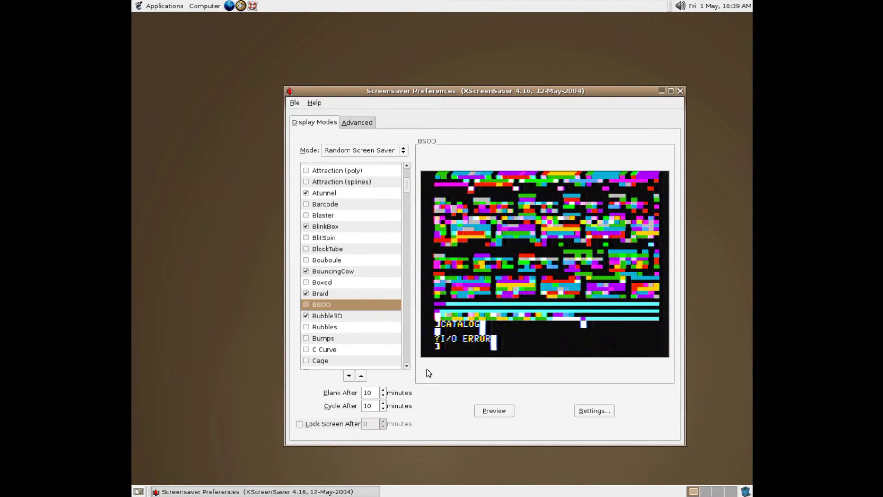
- Preview the DangerBall, Demon, Endgame, Flag, FontGlide and FlyingToasters screensavers one after another
scroll(310, 331, down, 2)
scroll(310, 332, down, 4)
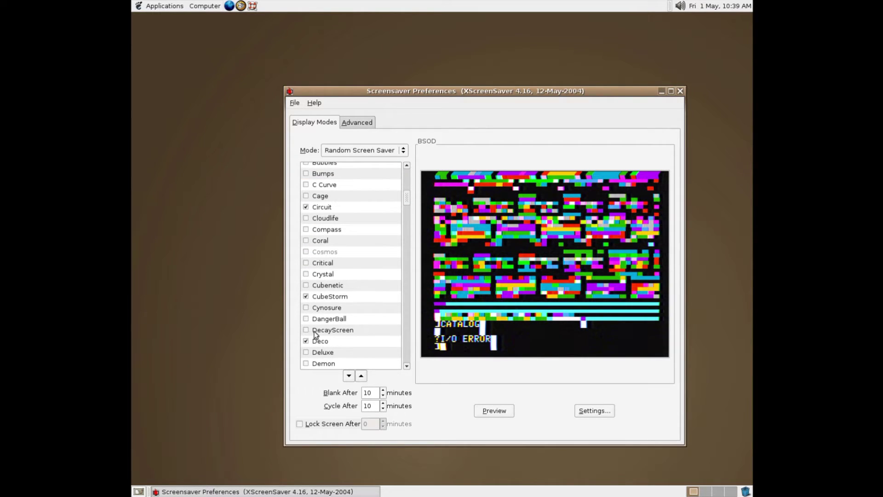
click(327, 319)
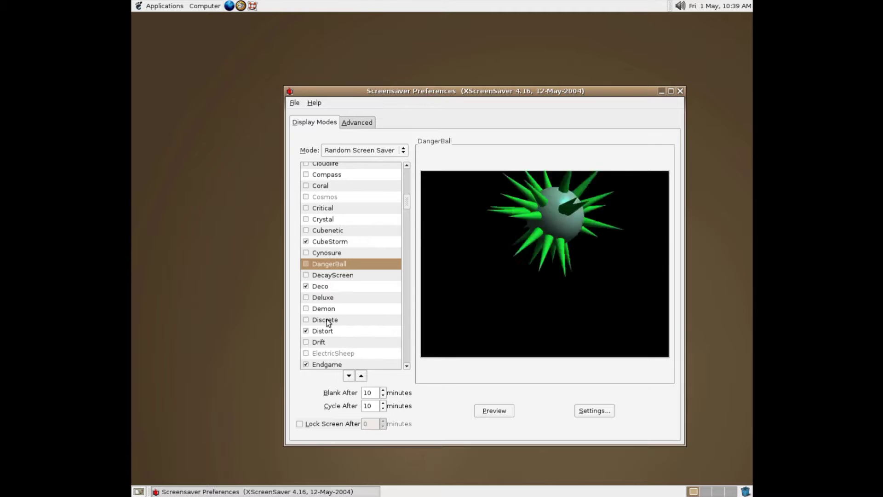
click(333, 309)
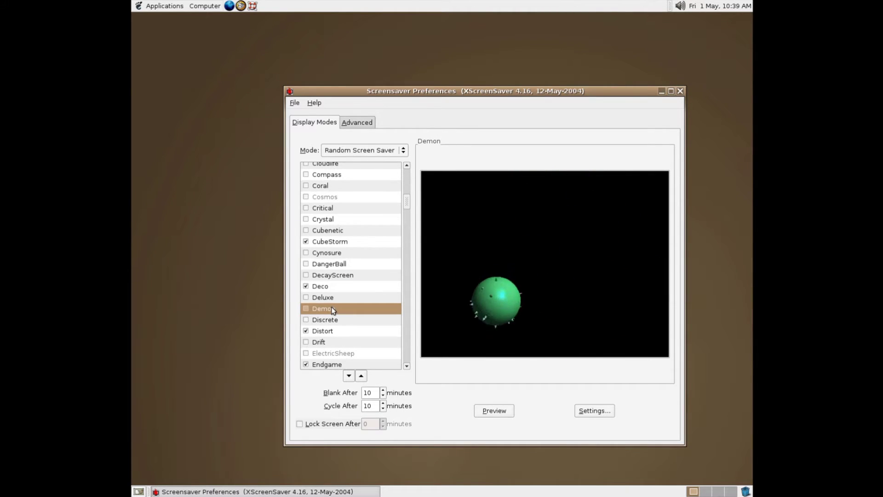
click(333, 310)
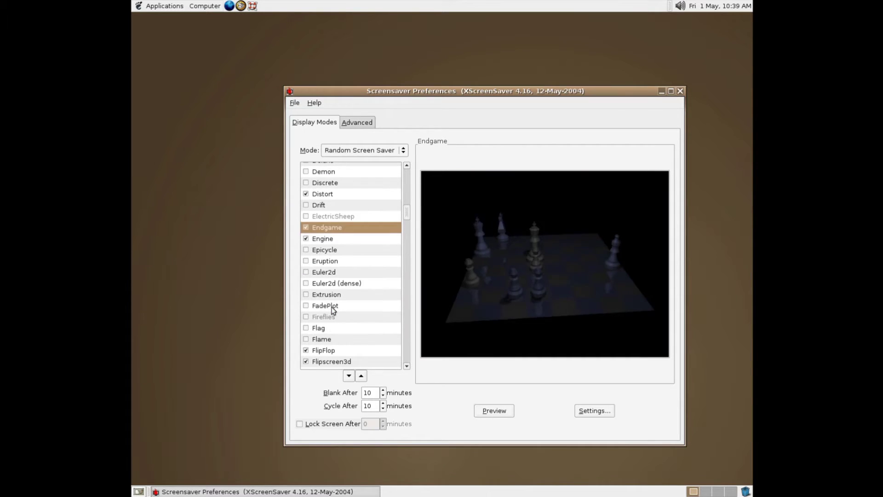
click(329, 305)
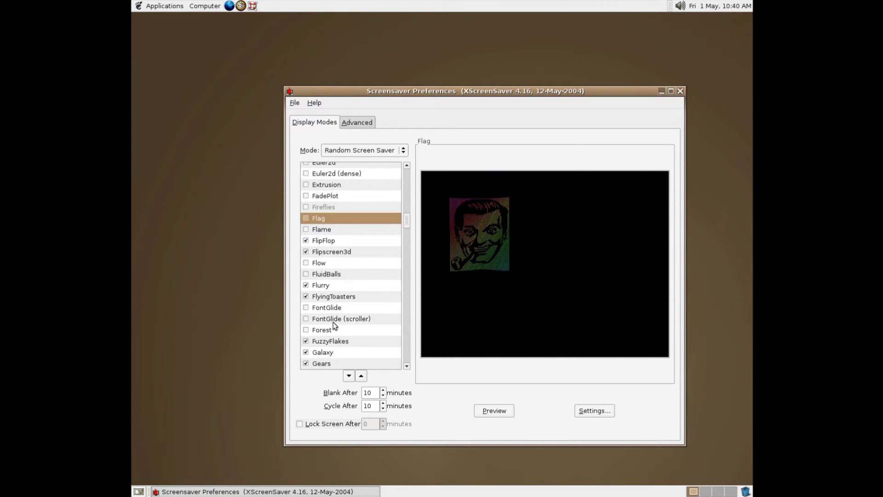
click(336, 307)
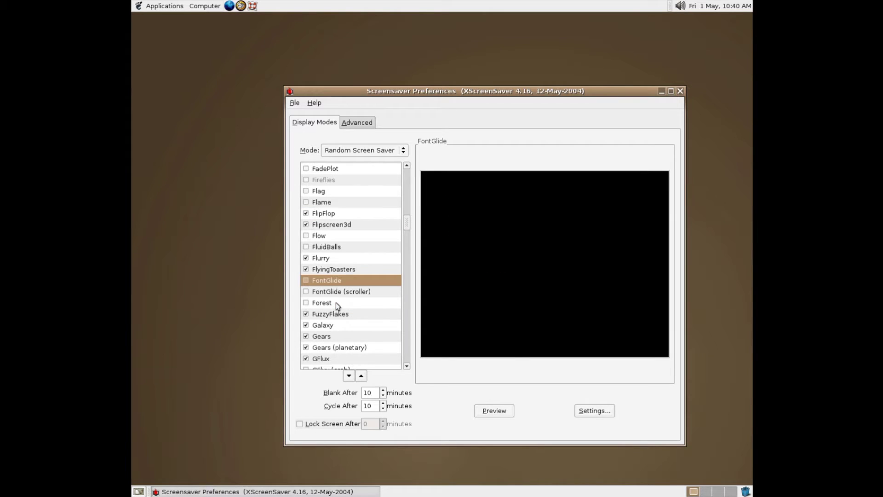
click(340, 271)
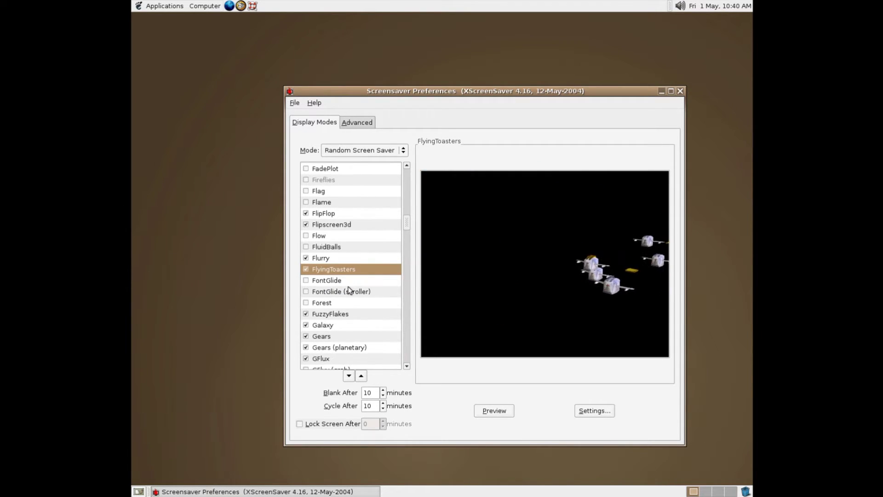
- Find the MirrorBlob screensaver further down the list and preview it
scroll(349, 282, down, 3)
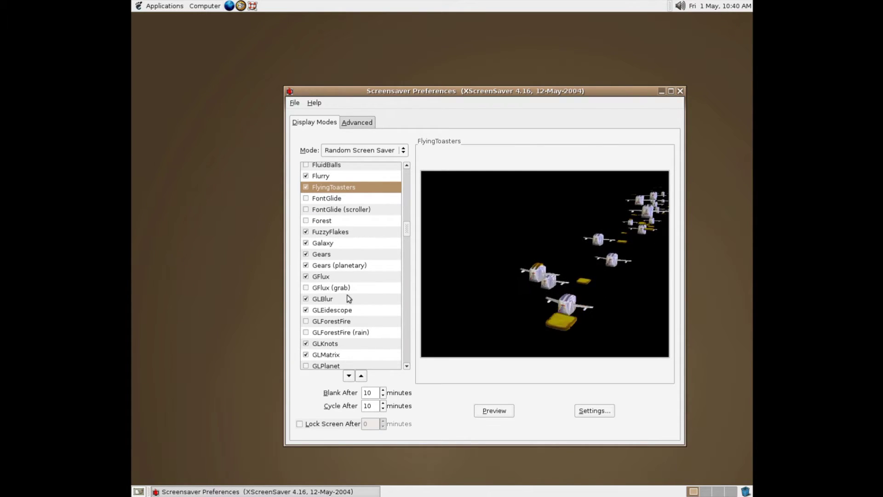
scroll(347, 299, down, 3)
scroll(344, 299, down, 7)
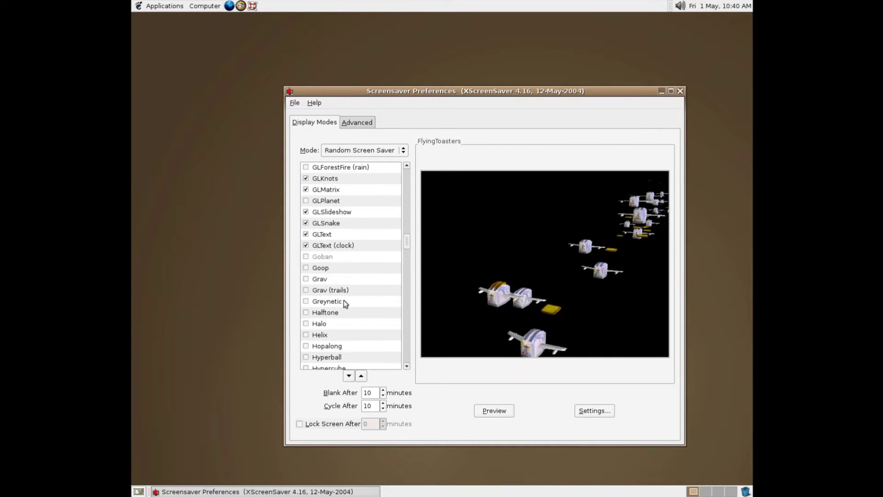
scroll(344, 302, down, 6)
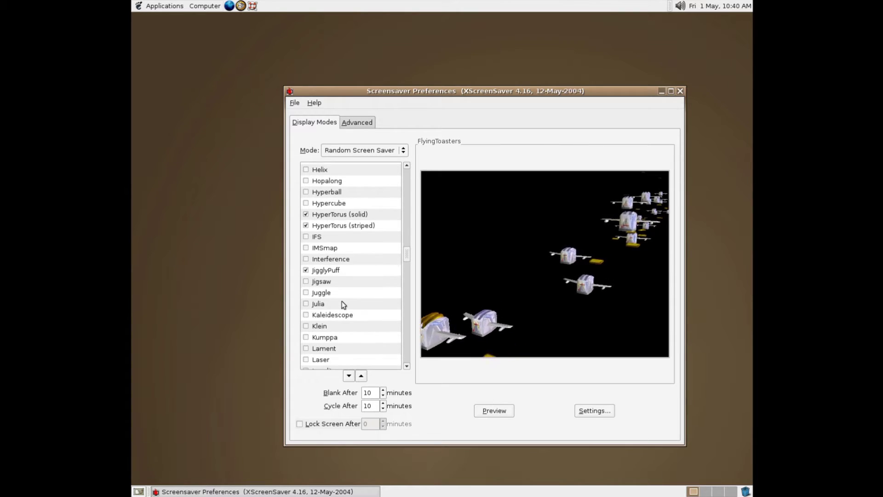
scroll(343, 304, down, 3)
click(337, 280)
- Preview the Penrose screensaver, followed by the Pipes screensaver
scroll(338, 281, down, 3)
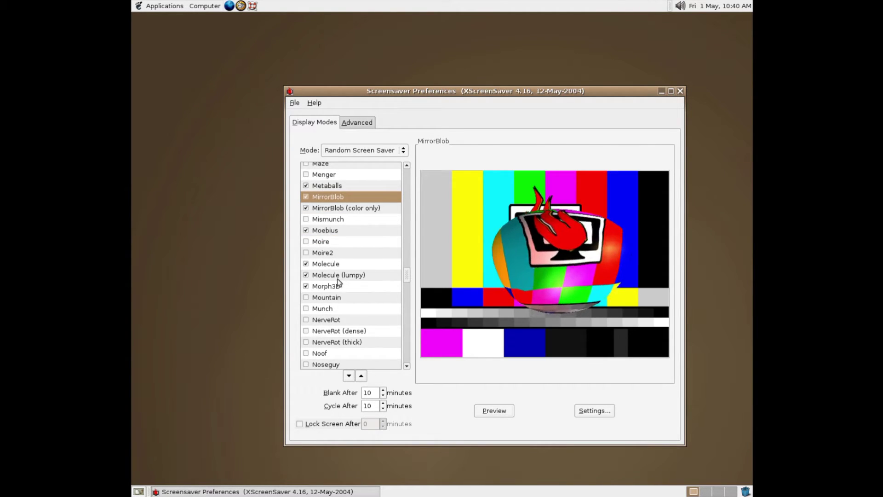
scroll(338, 283, down, 1)
scroll(331, 266, down, 1)
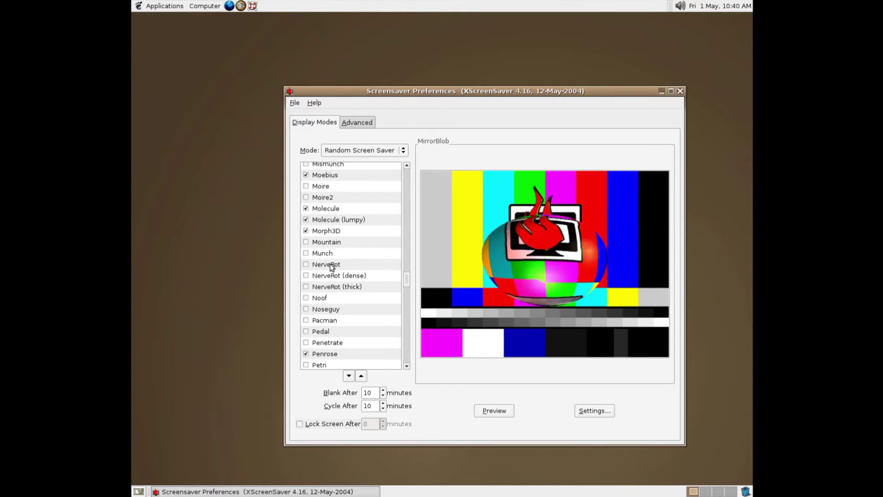
scroll(329, 263, down, 2)
click(331, 299)
scroll(331, 303, down, 2)
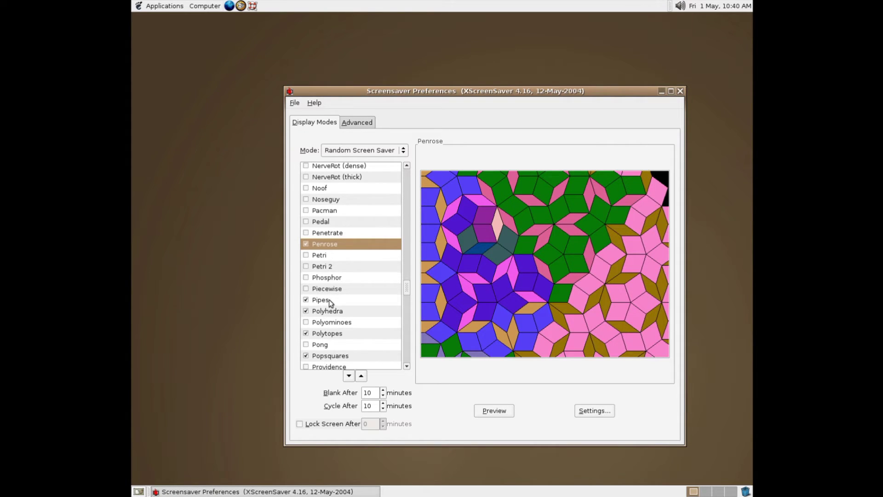
click(329, 299)
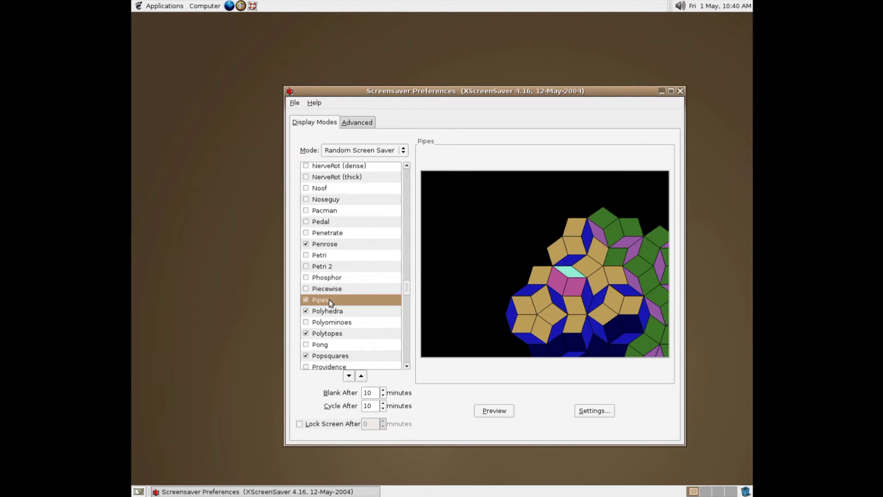
- Preview the SlideScreen screensaver and then the Spotlight screensaver
scroll(329, 301, down, 2)
scroll(329, 301, down, 2)
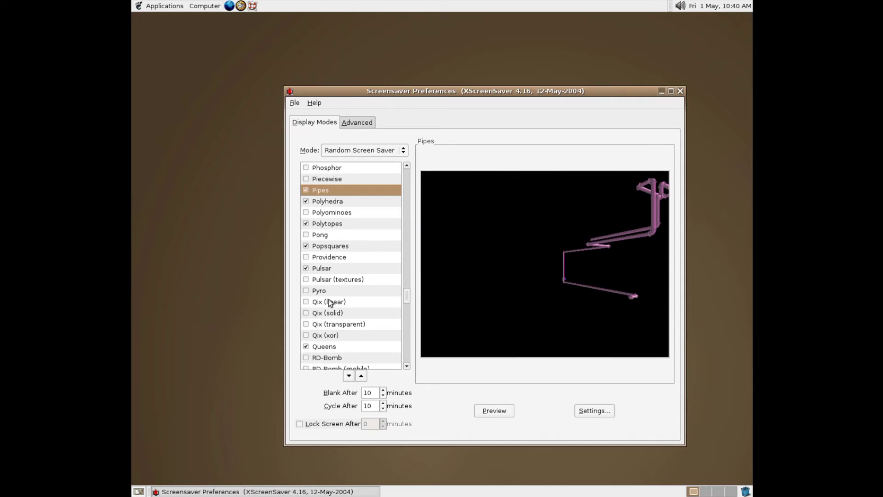
scroll(328, 301, down, 6)
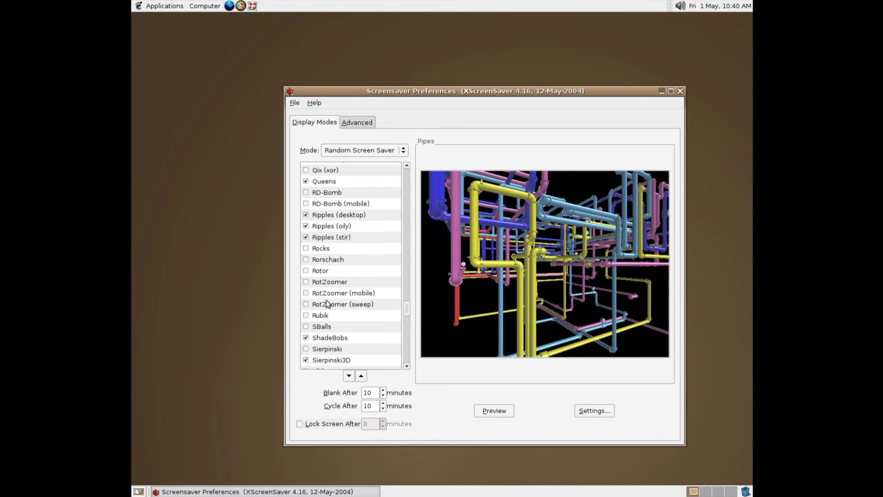
click(316, 345)
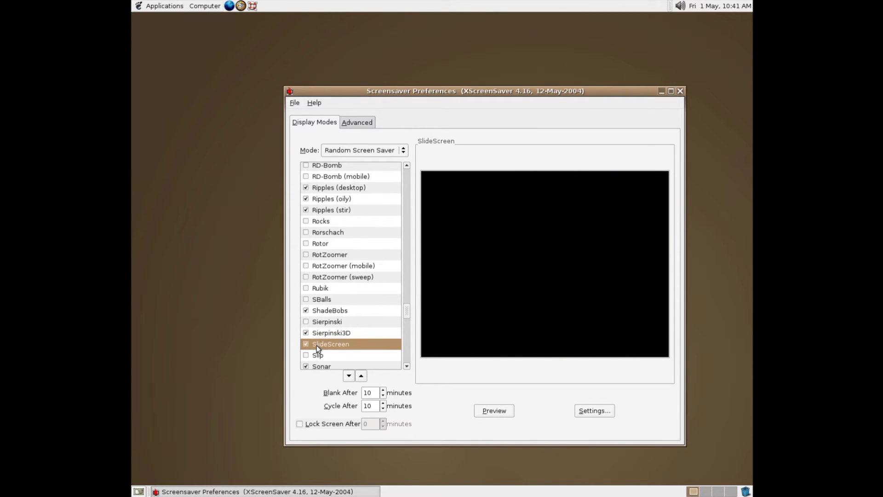
scroll(317, 347, down, 4)
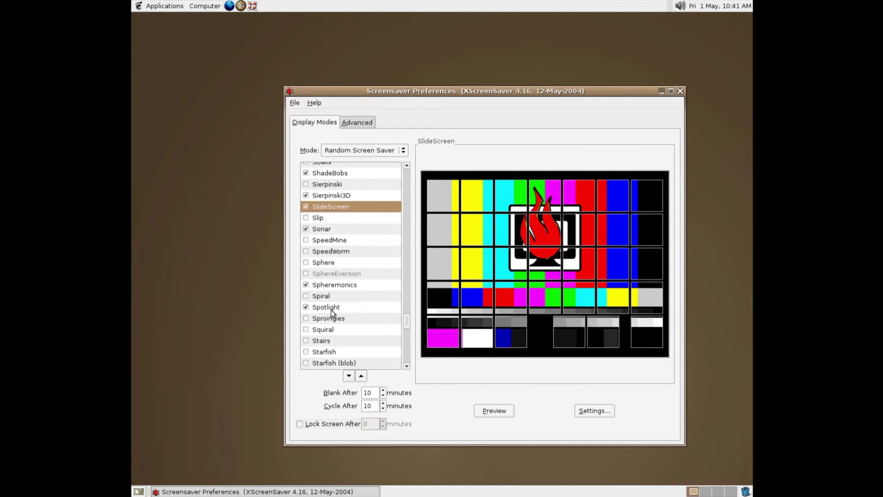
click(332, 308)
- Preview the Wormhole, XRaySwarm, Zoom (Fatbits) and Zoom (Lenses) screensavers near the end of the list
scroll(331, 312, down, 3)
scroll(333, 312, down, 4)
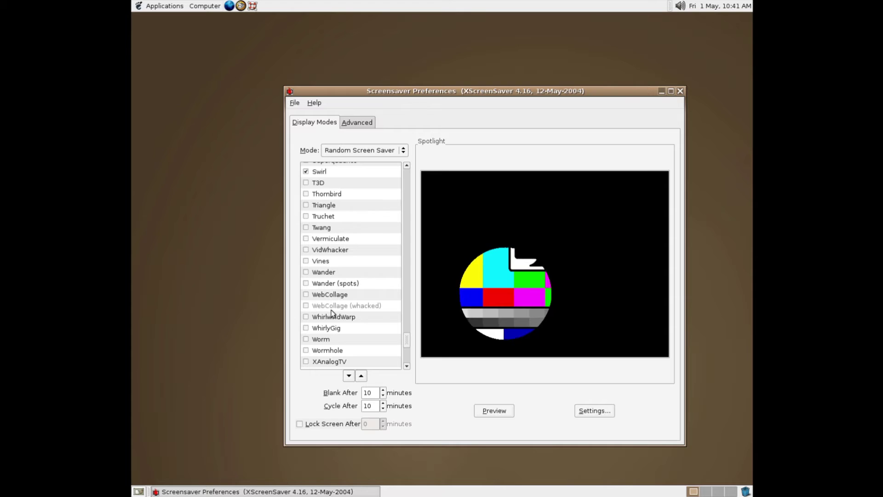
scroll(333, 297, down, 2)
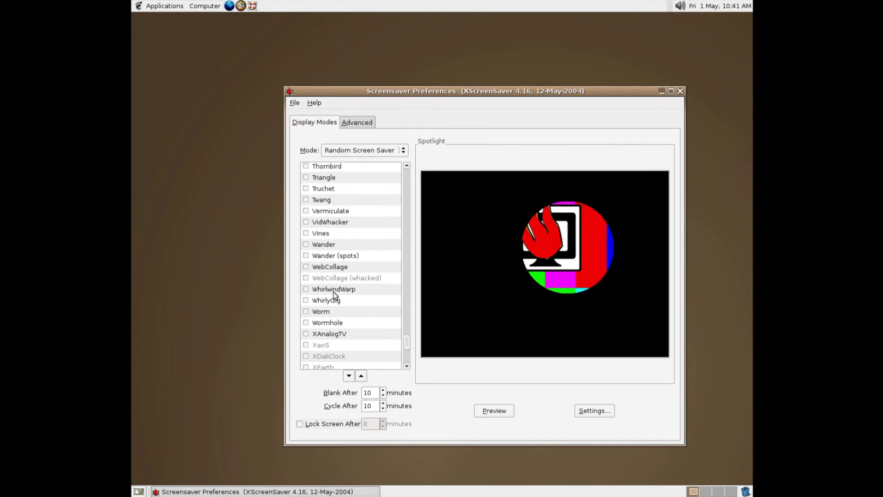
click(331, 297)
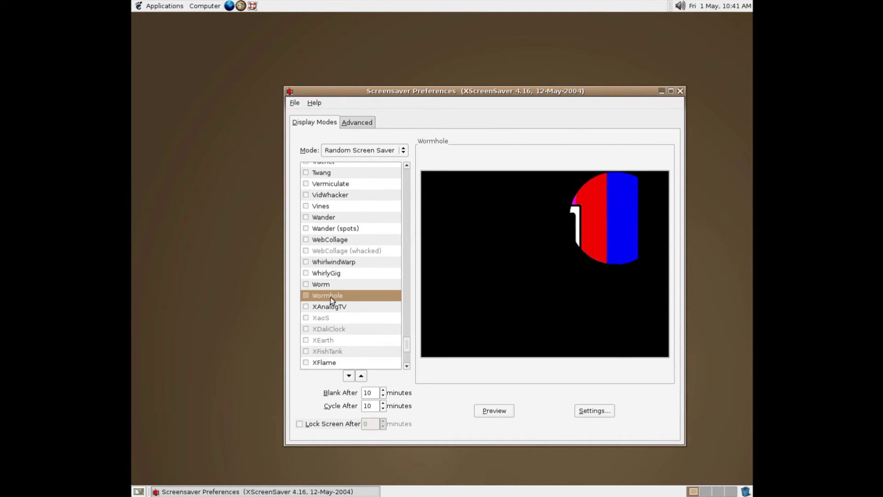
scroll(329, 288, down, 4)
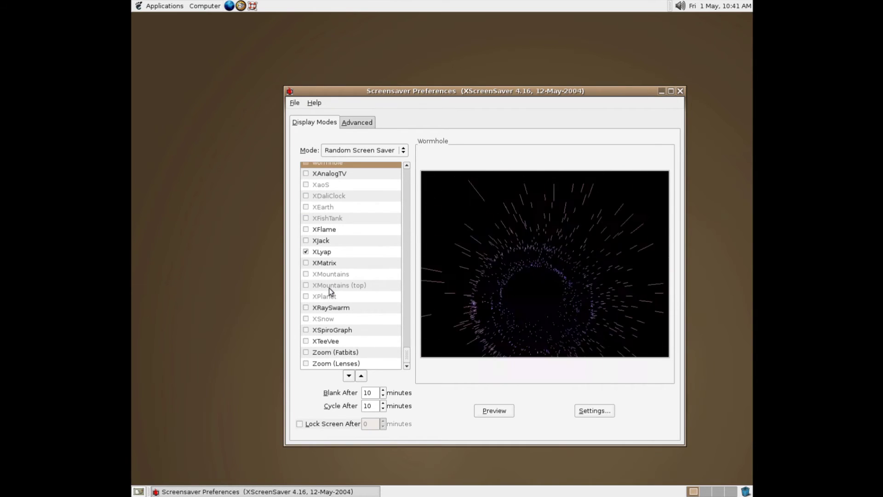
click(337, 308)
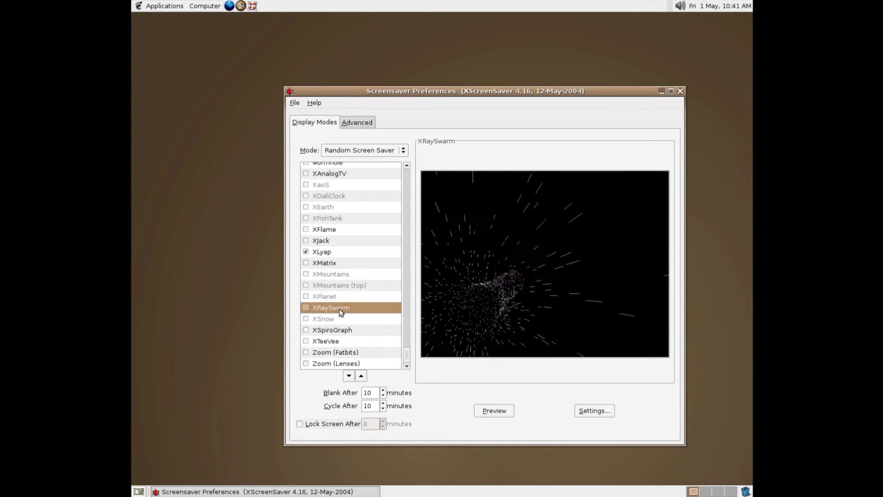
click(335, 351)
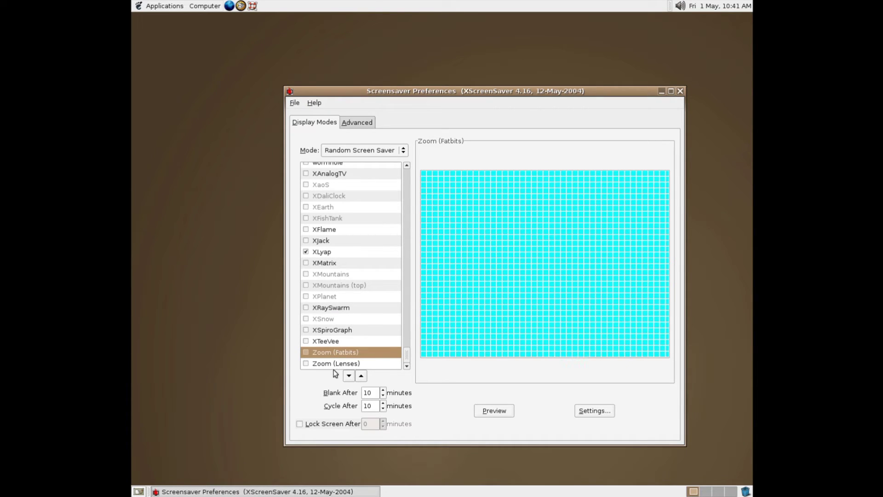
click(333, 364)
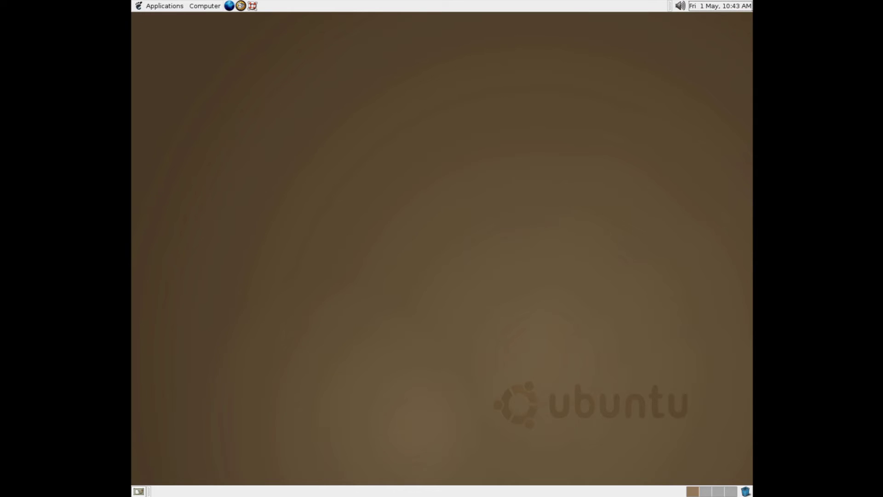
- Launch the Gnometris game from the installed games
click(161, 6)
mouse_move(161, 18)
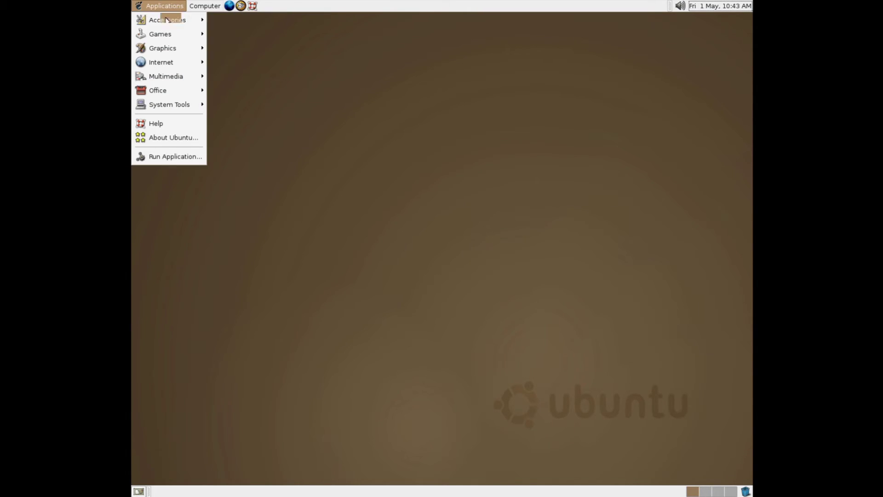
mouse_move(163, 36)
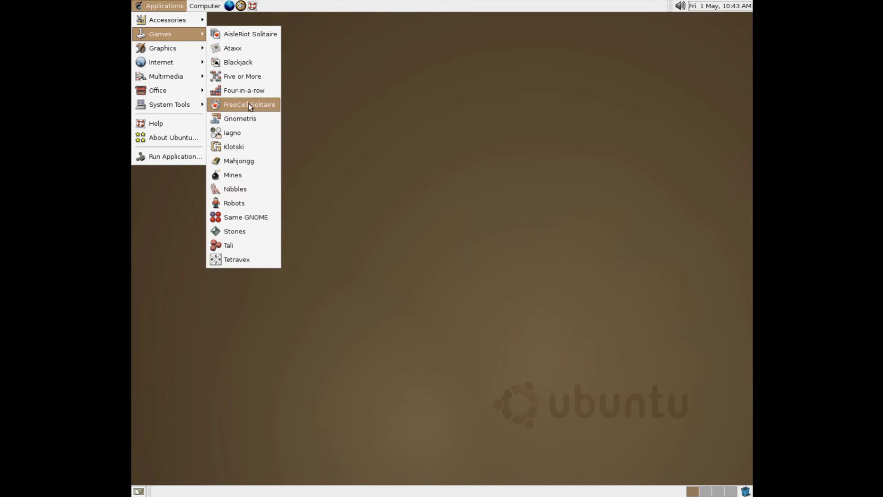
click(246, 122)
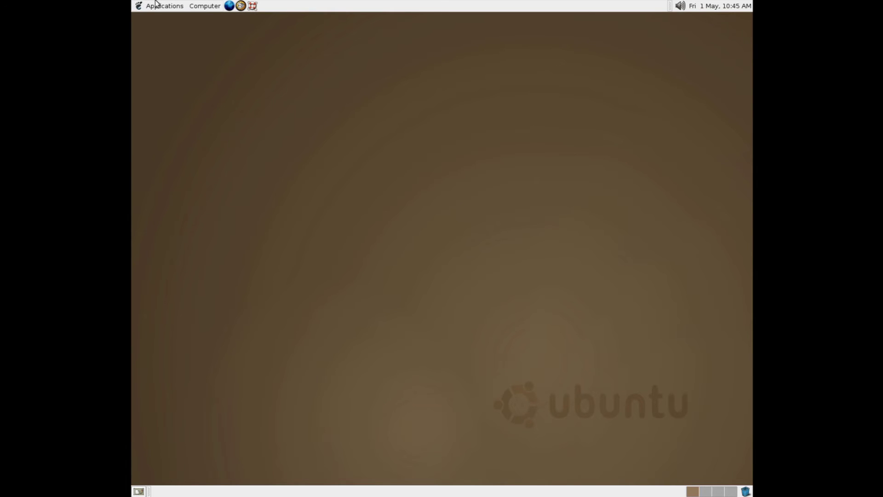
click(157, 4)
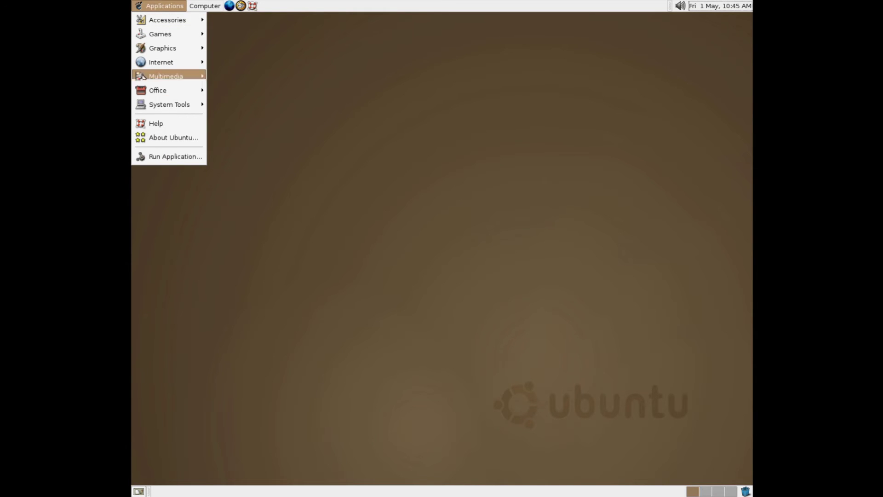
mouse_move(195, 56)
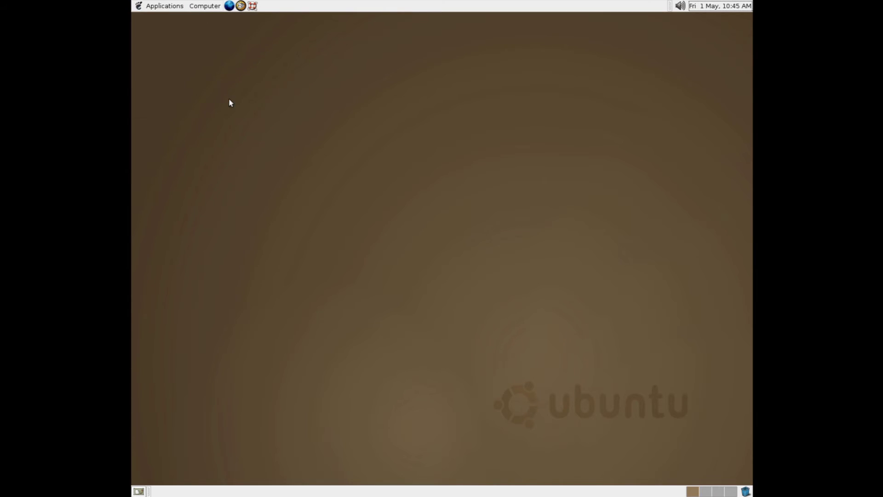
click(229, 102)
drag(436, 50, 191, 41)
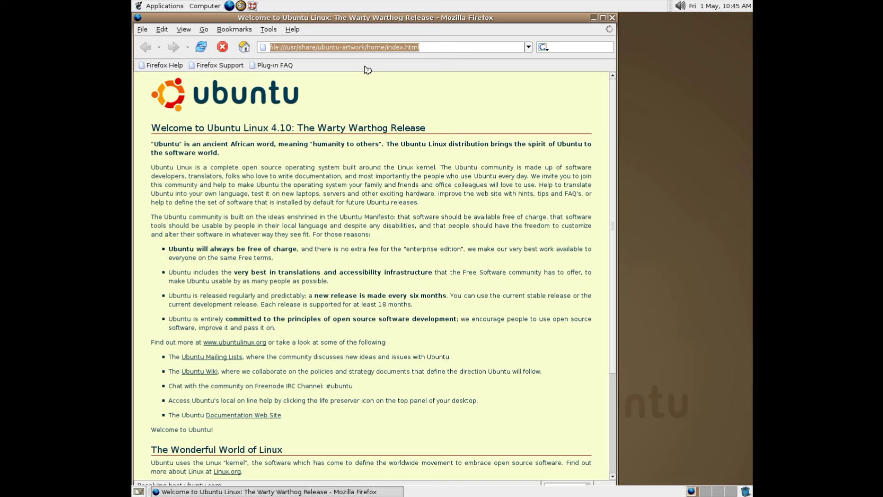
text(http://)
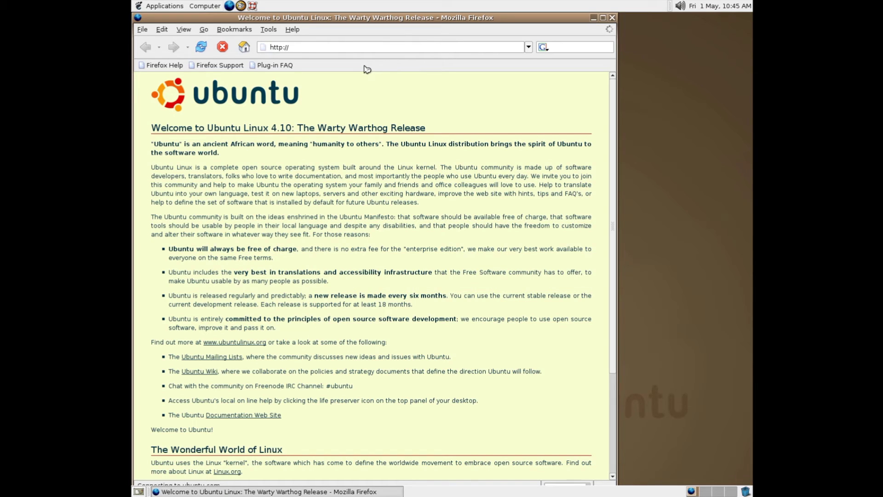
text(www.google.com)
key(Return)
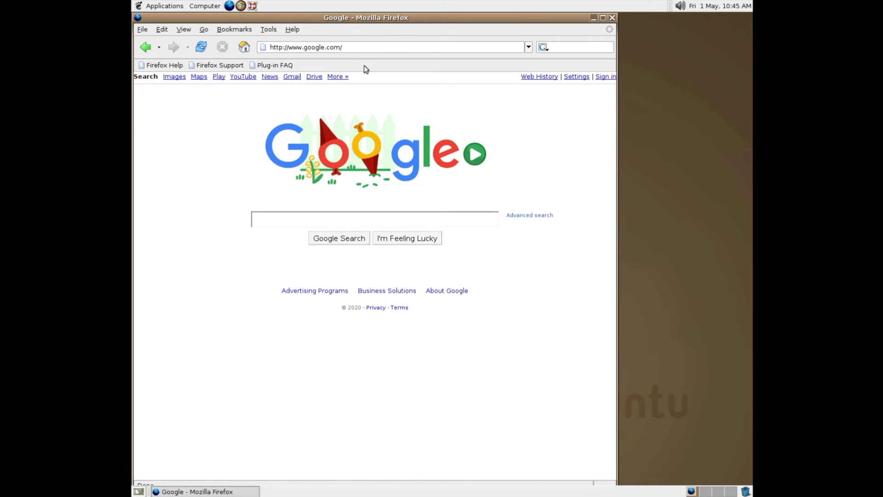
- Search Google for "ubuntu" and look through the results
text(ubuntu)
key(Return)
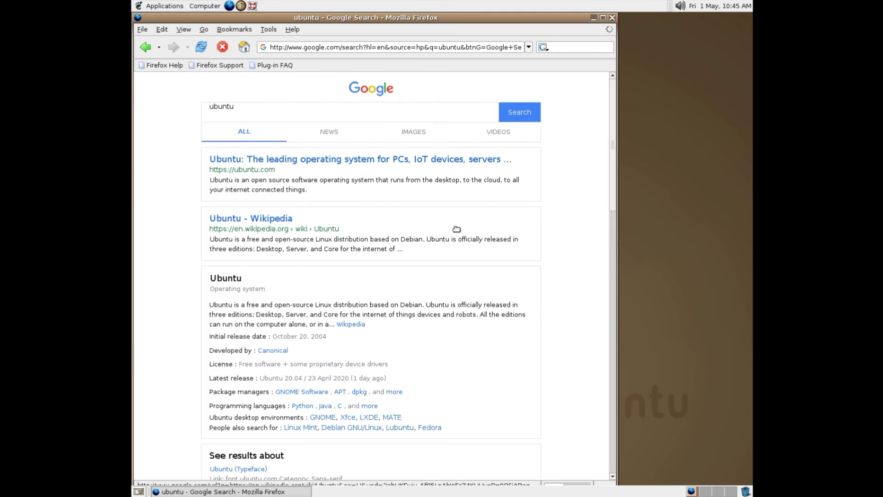
scroll(354, 237, down, 2)
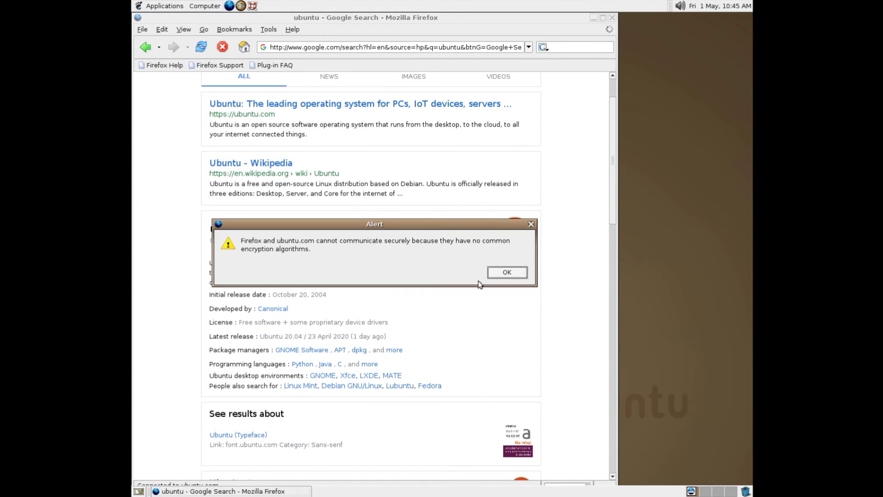
- Dismiss the encryption alert, accept the edgestatic.com certificate temporarily for this session, and close the browser
click(506, 273)
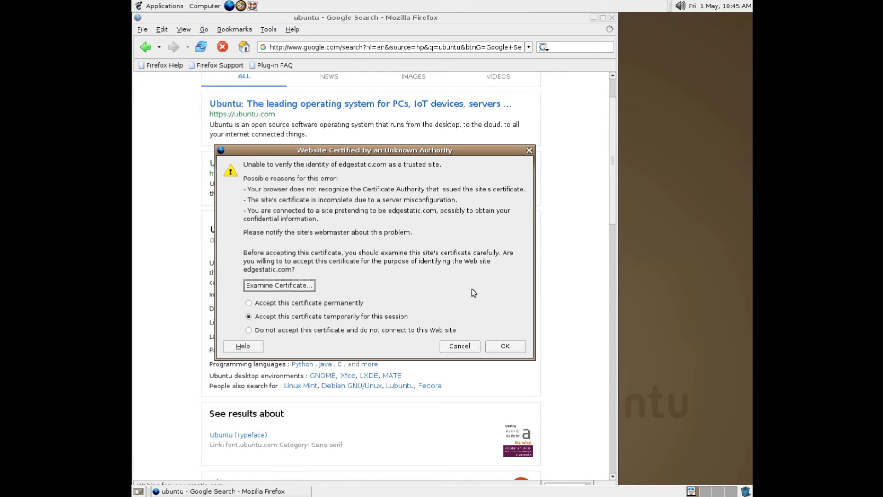
click(501, 349)
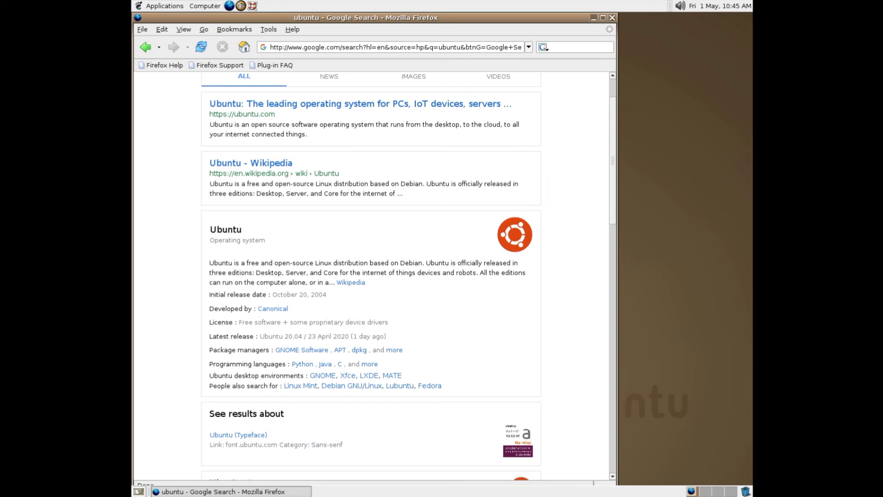
click(612, 18)
- Open the OpenOffice.org Word Processor and write "Hello world!" in the blank document
click(158, 4)
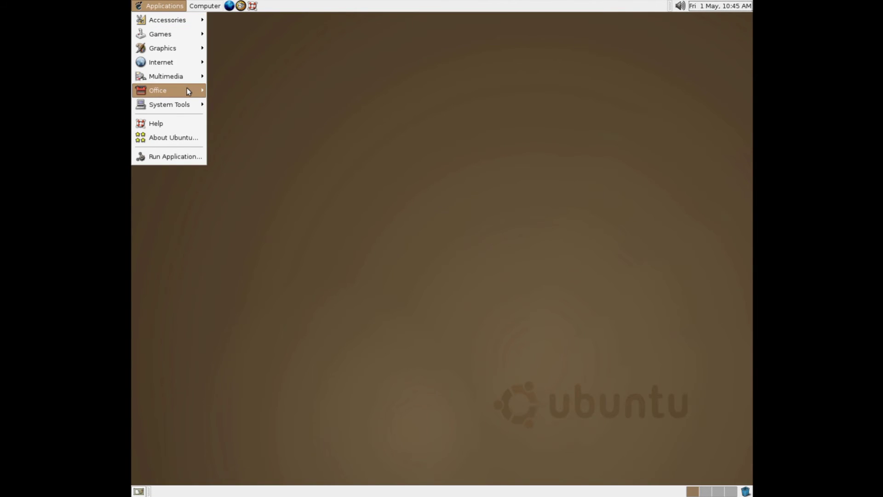
mouse_move(187, 88)
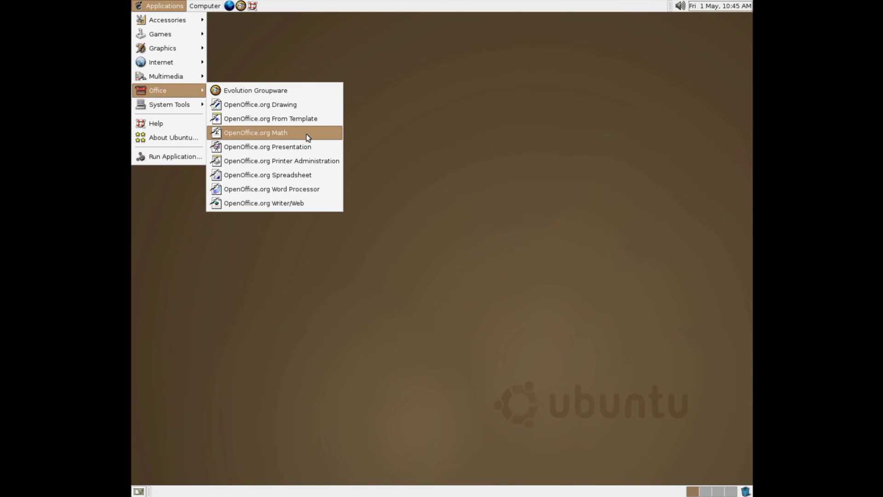
click(306, 190)
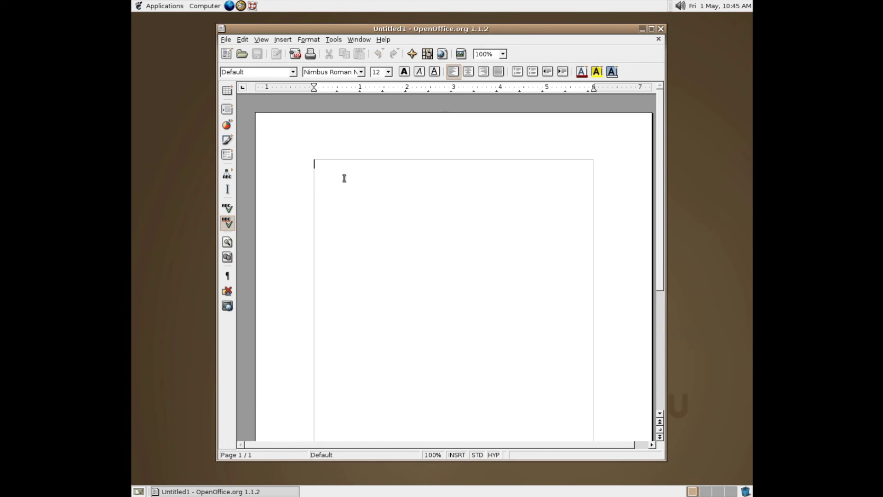
text(Hello world!)
- Close the word processor, saving the text document in the Desktop folder under the name "Document"
click(659, 31)
click(409, 258)
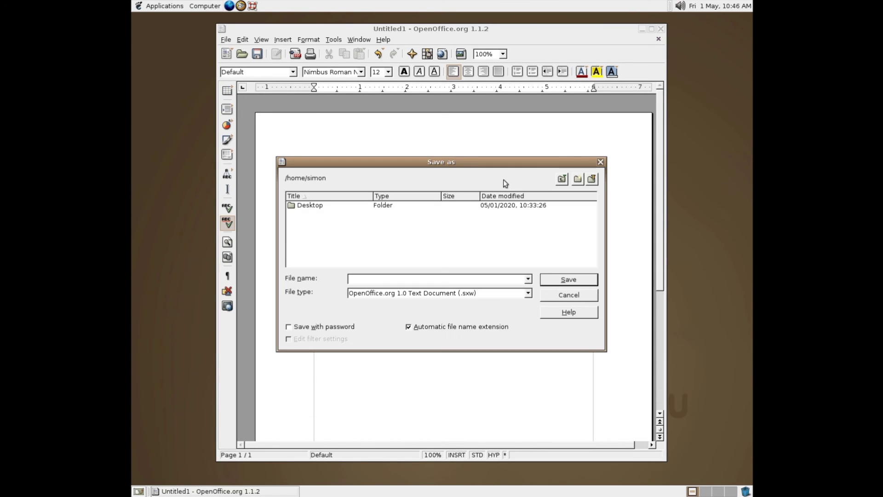
double_click(471, 208)
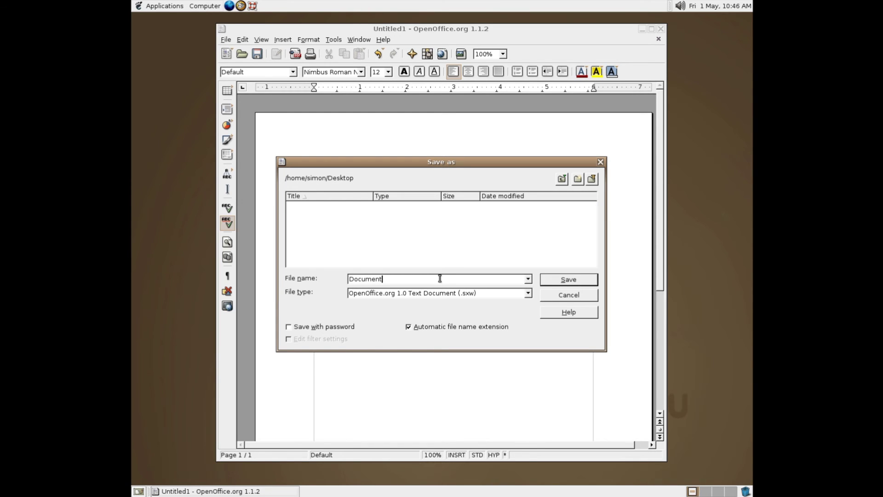
text(Document)
key(Return)
- Try to view the About Ubuntu page from the installed applications, dismiss the alert and close the browser
click(149, 5)
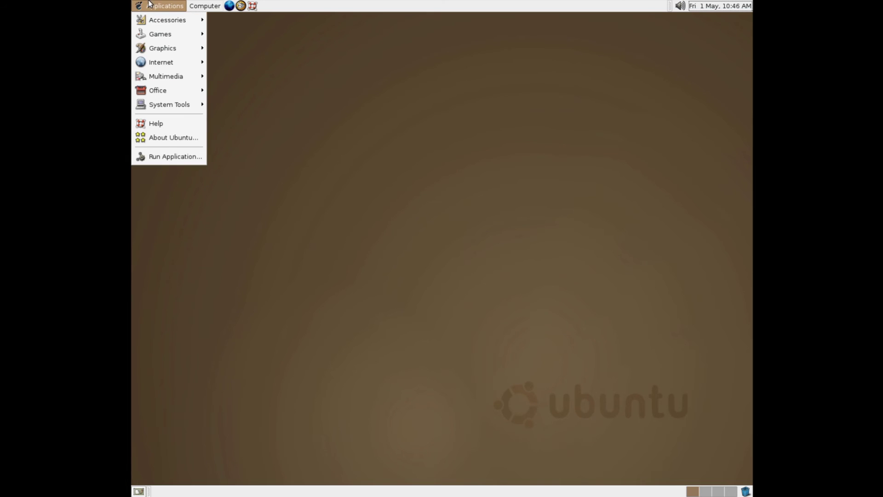
mouse_move(162, 106)
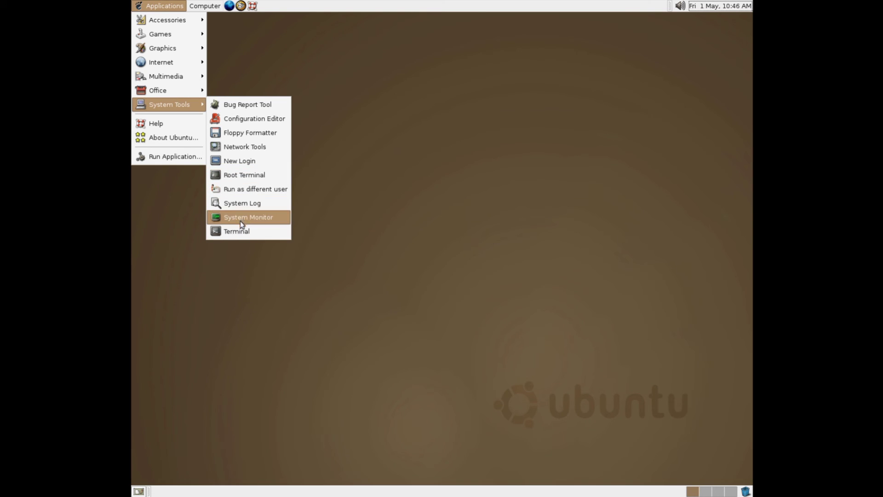
click(163, 137)
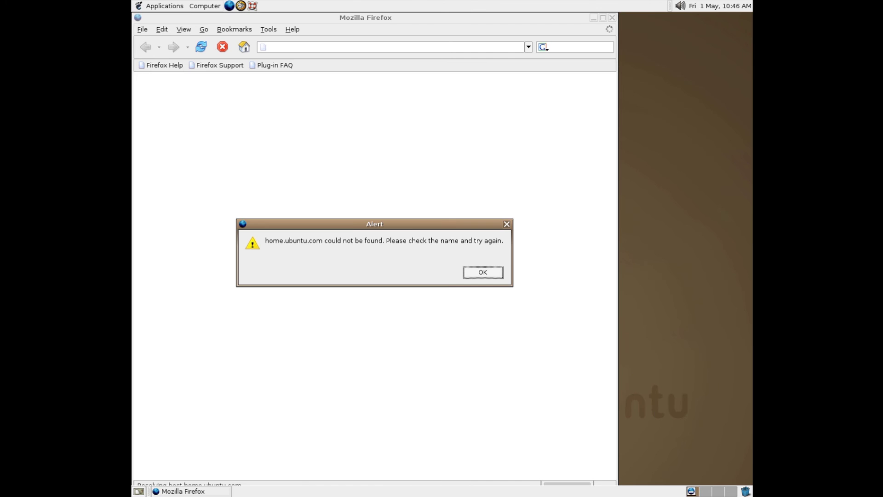
click(482, 274)
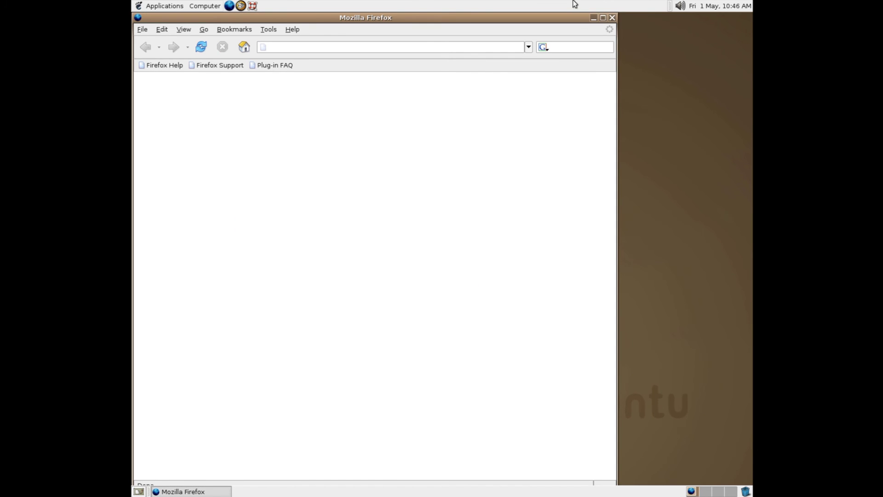
click(612, 17)
- Open a terminal, maximize it, run "whiptail --msgbox Thank-you-for-watching 10 30" and highlight the message text
click(164, 5)
mouse_move(188, 104)
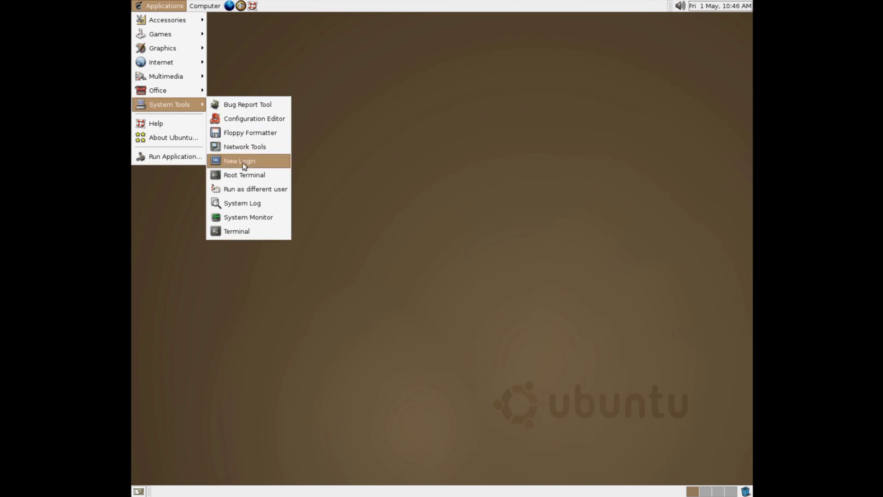
click(250, 227)
text(whipt)
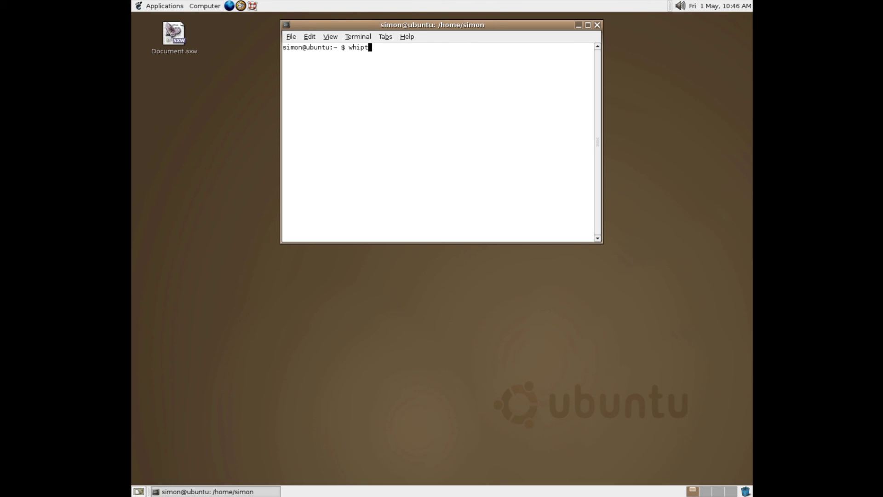
text(ail --msgbox Thank-you-for-watching 10)
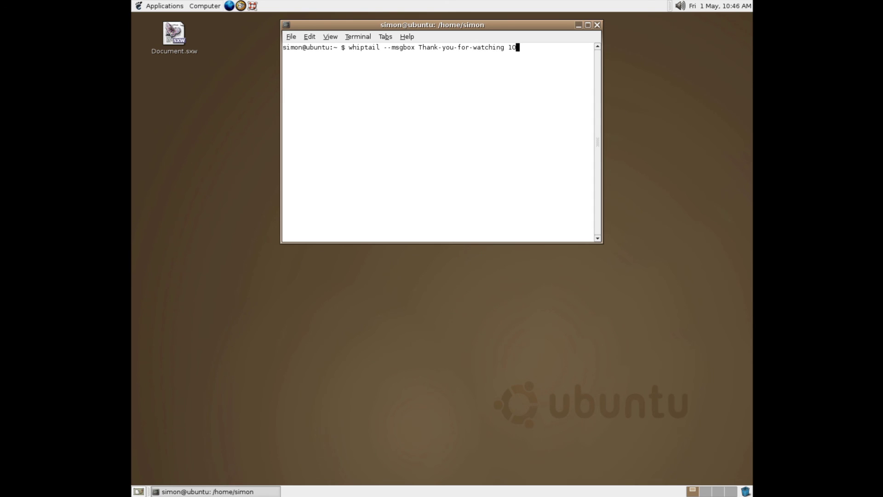
click(587, 25)
text(10 30)
key(Return)
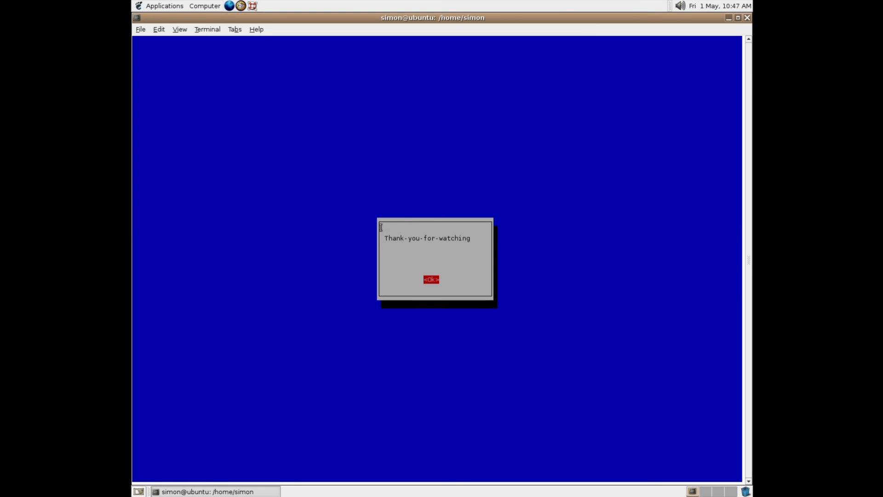
drag(382, 236, 490, 237)
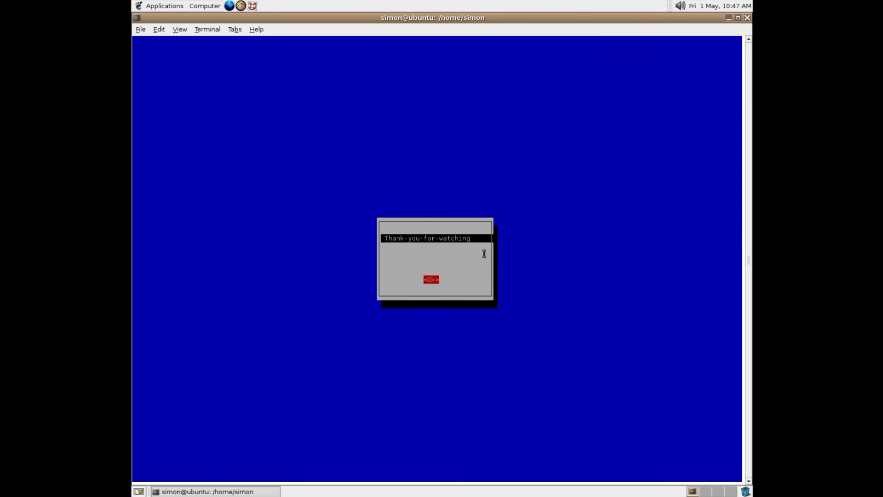